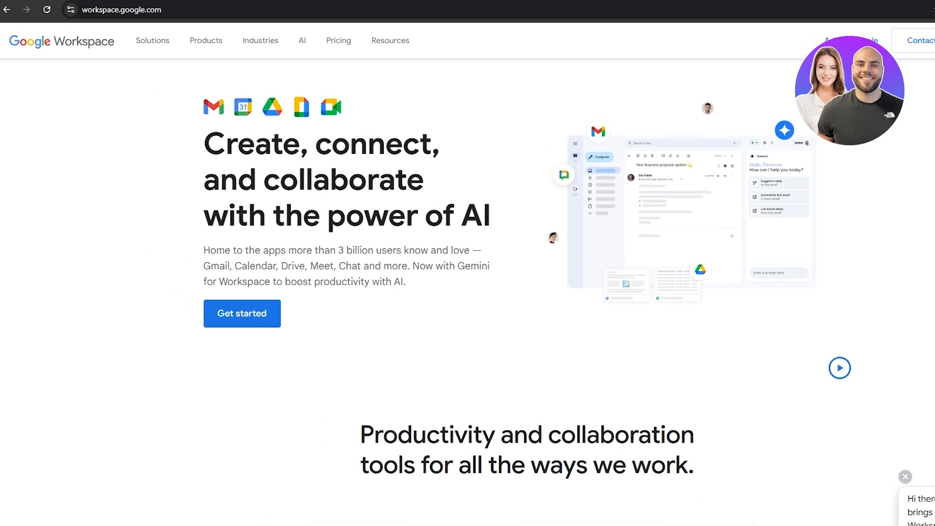
Examine the Google Workspace home page, including its product overview, latest resources and frequently asked questions
scroll(584, 350, "down", 10)
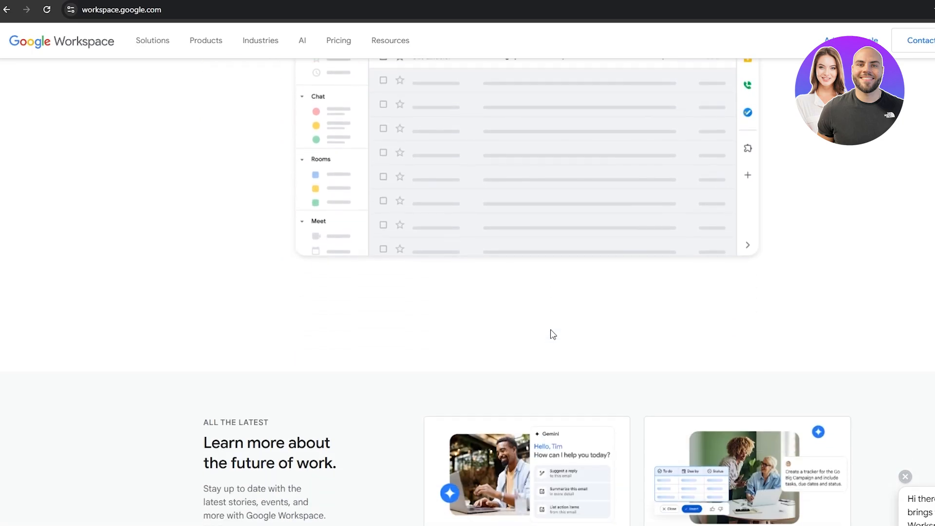
scroll(547, 326, "down", 10)
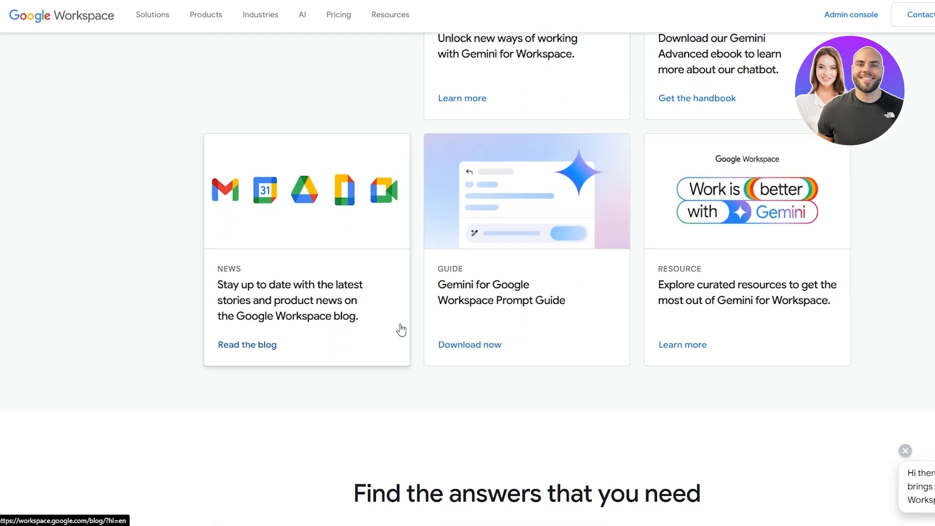
scroll(370, 298, "down", 2)
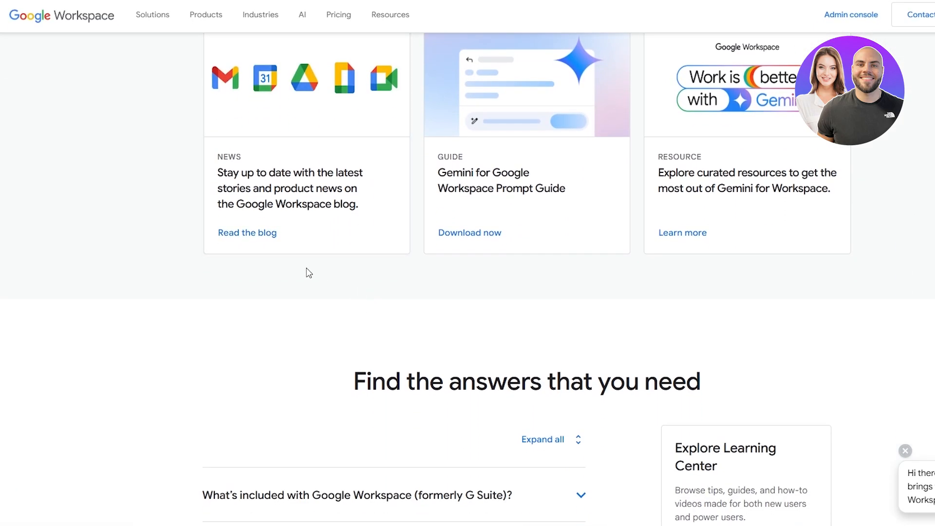
scroll(307, 273, "up", 3)
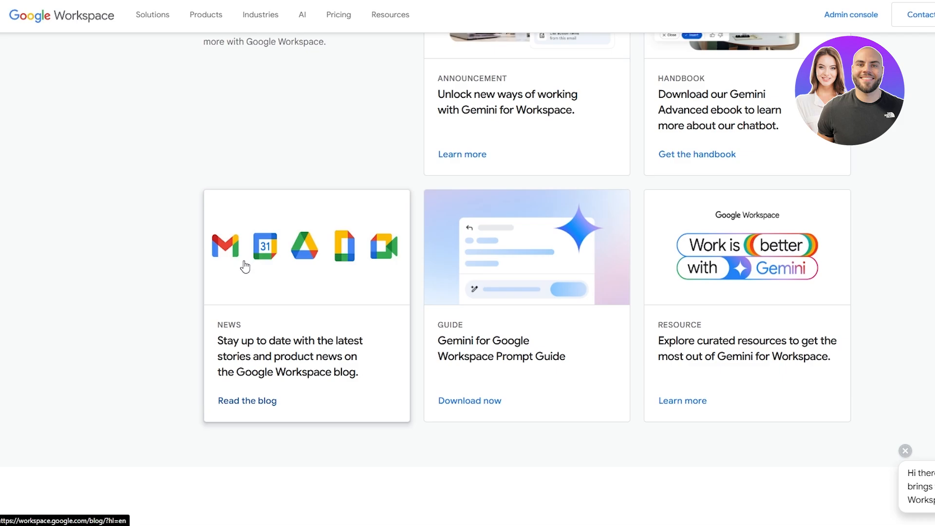
scroll(292, 341, "up", 5)
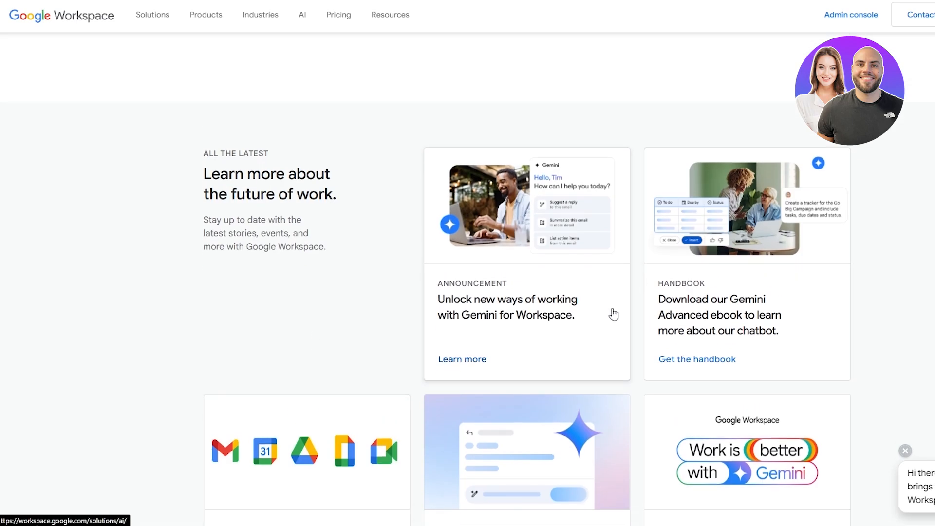
scroll(615, 321, "down", 10)
scroll(620, 332, "down", 5)
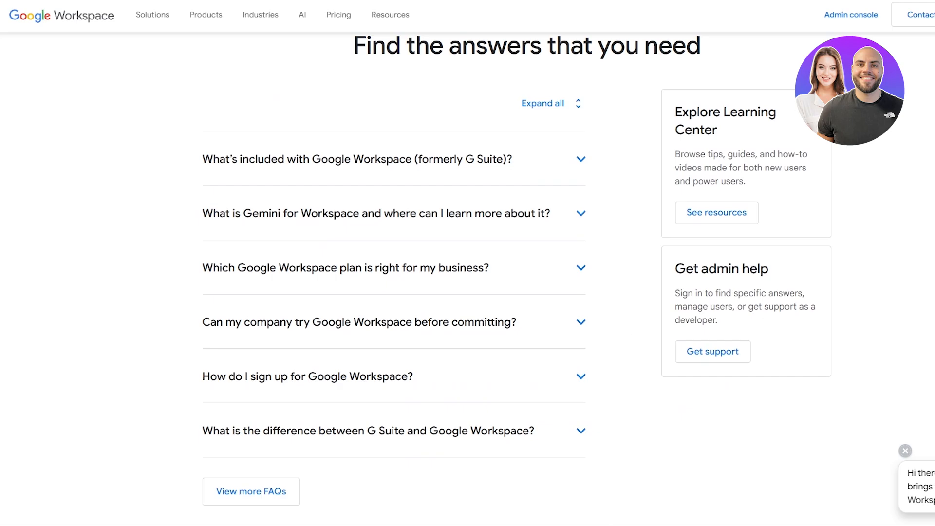
scroll(526, 302, "down", 12)
scroll(526, 302, "up", 20)
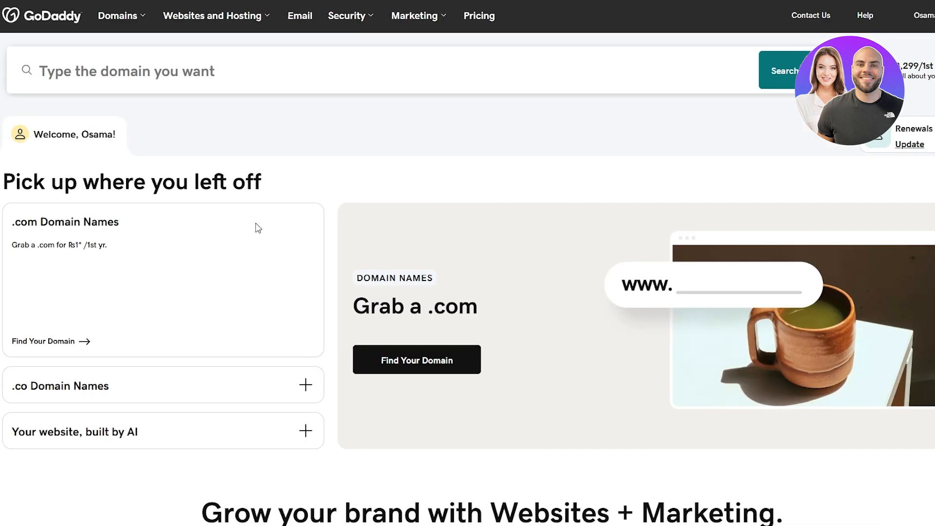
Look over the GoDaddy and Namecheap home pages as places to register a domain
scroll(203, 315, "down", 7)
scroll(202, 315, "up", 7)
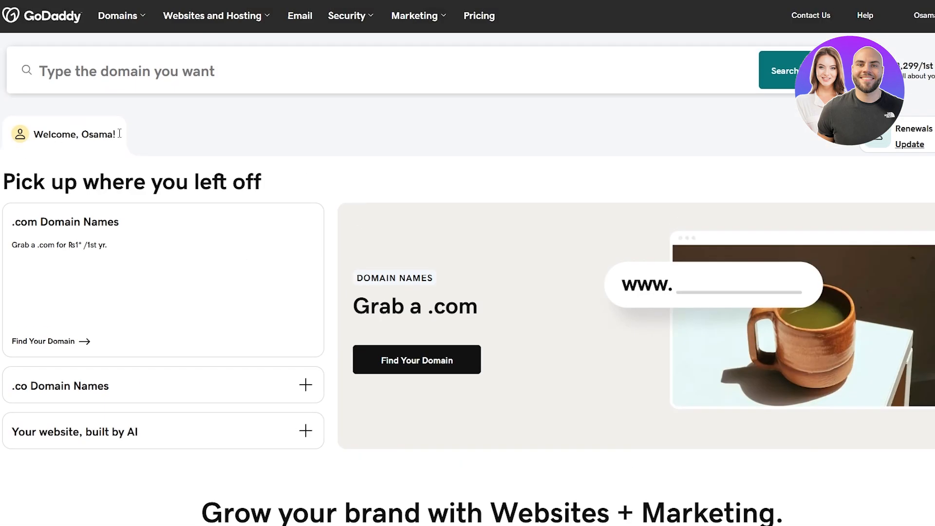
left_click(26, 20)
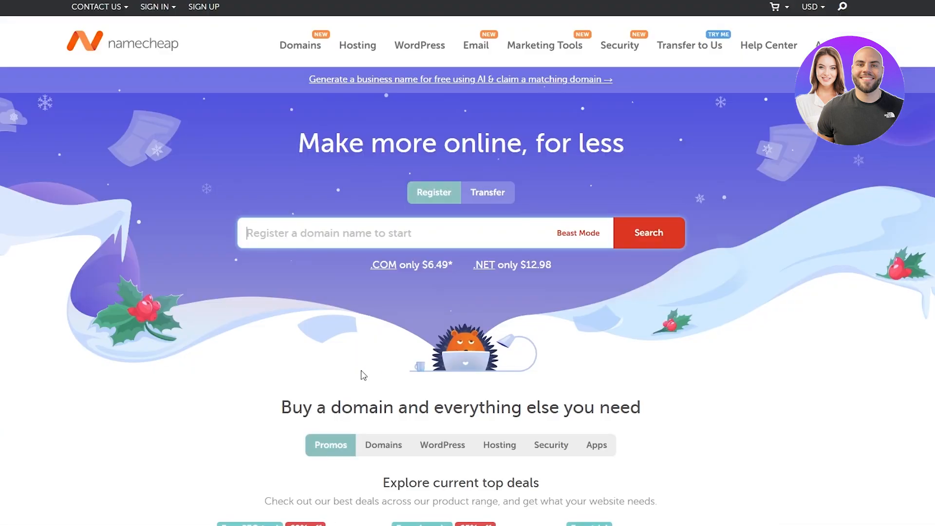
scroll(359, 376, "down", 6)
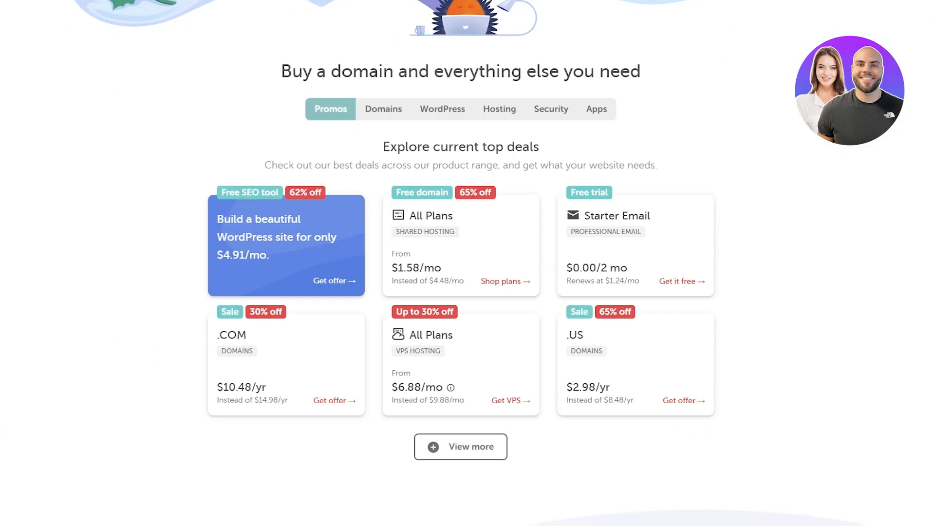
scroll(777, 130, "up", 6)
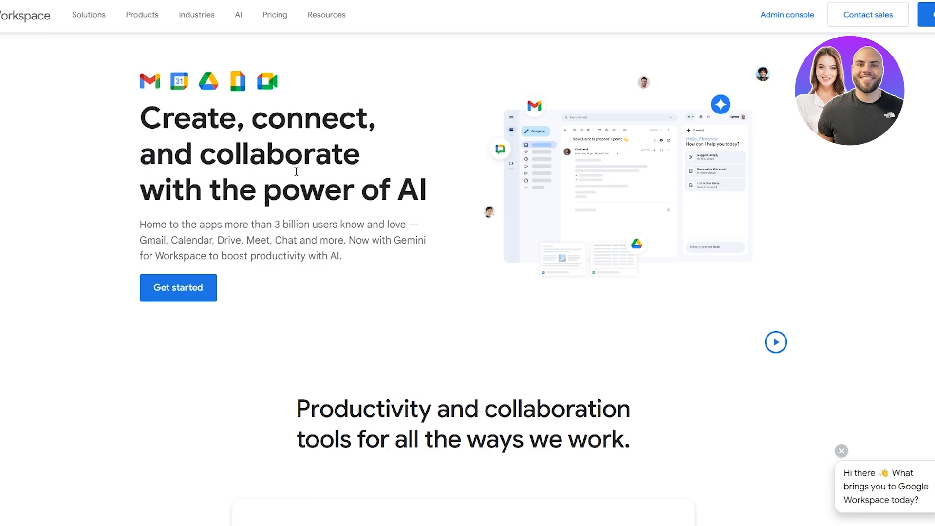
Switch to the Google Workspace site and start the sign-up
left_click(202, 299)
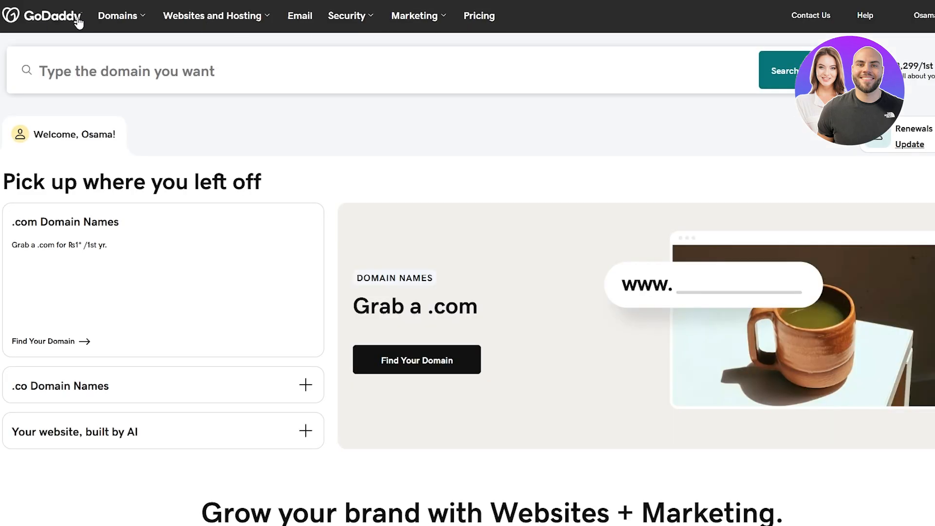
Switch to GoDaddy and open the House of Burgers business from the account's products
left_click(922, 16)
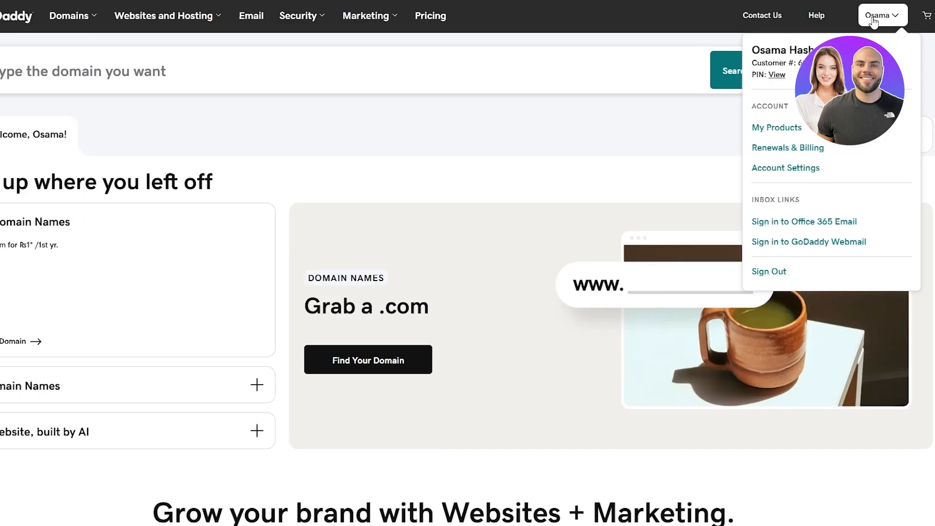
left_click(776, 127)
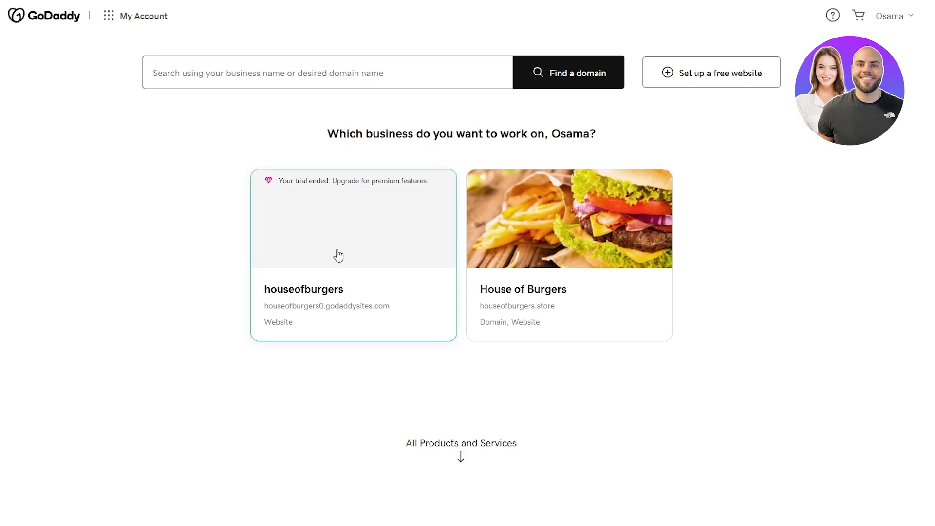
left_click(590, 343)
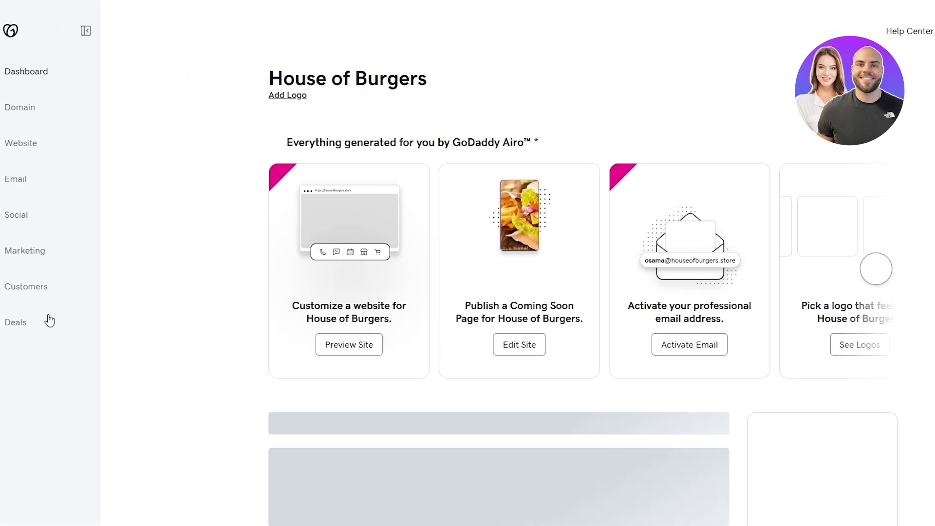
Go to the business's domain page and open DNS management for houseofburgers.store
scroll(403, 313, "down", 10)
scroll(459, 272, "up", 6)
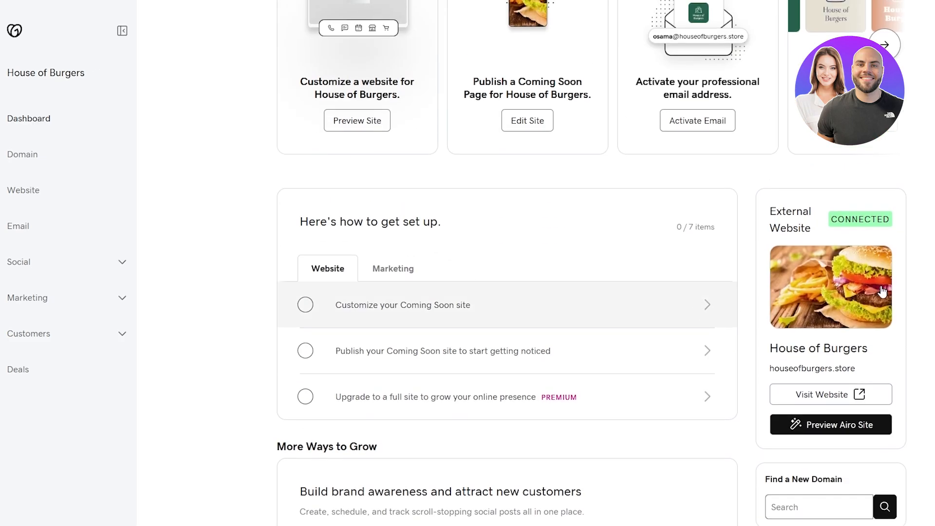
scroll(882, 291, "up", 5)
left_click(43, 167)
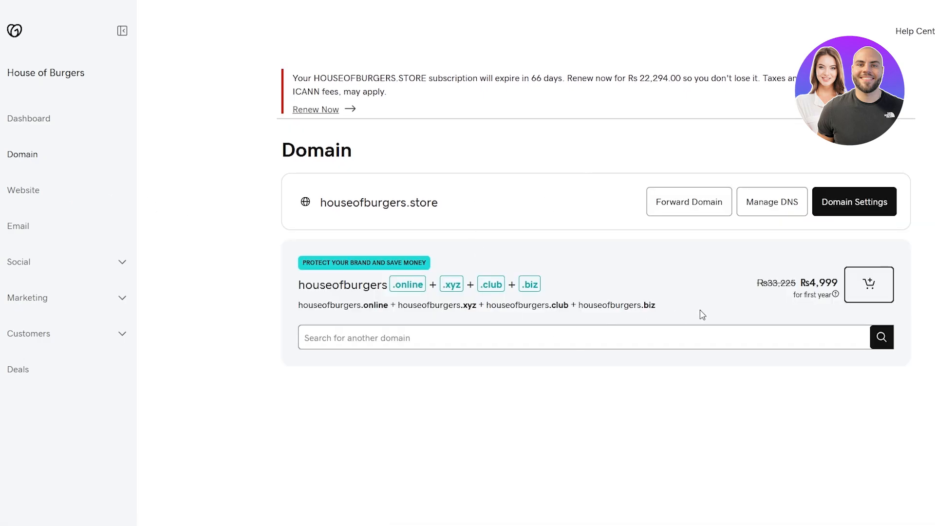
left_click(795, 213)
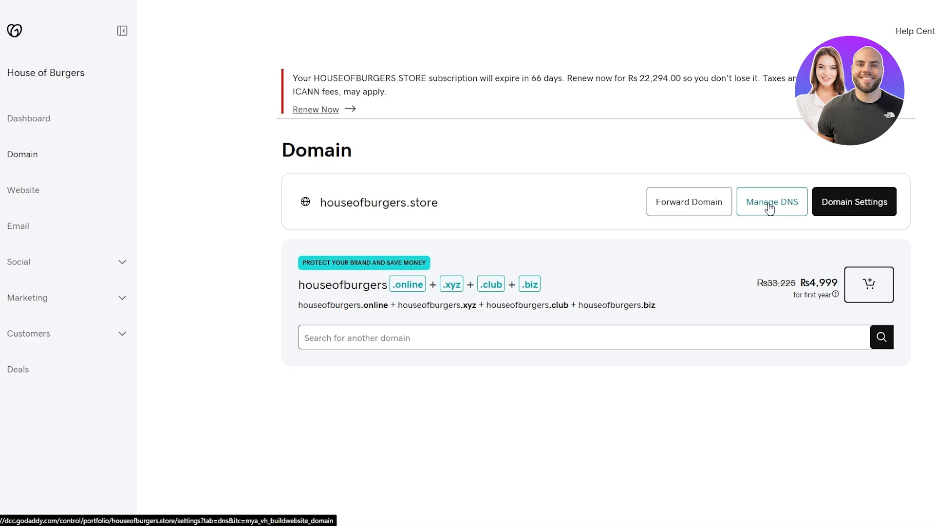
left_click(769, 208)
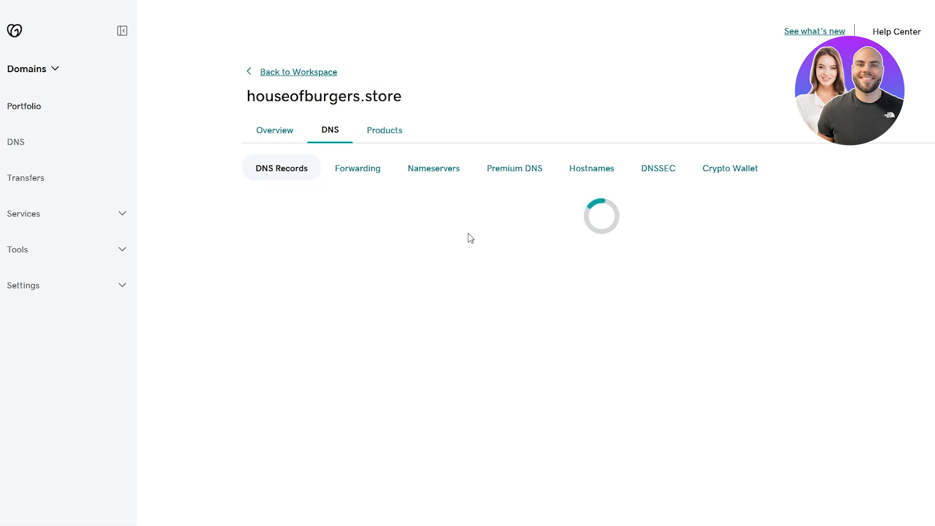
Examine the A, NS, CNAME and MX records in the domain's DNS record list
scroll(444, 236, "down", 5)
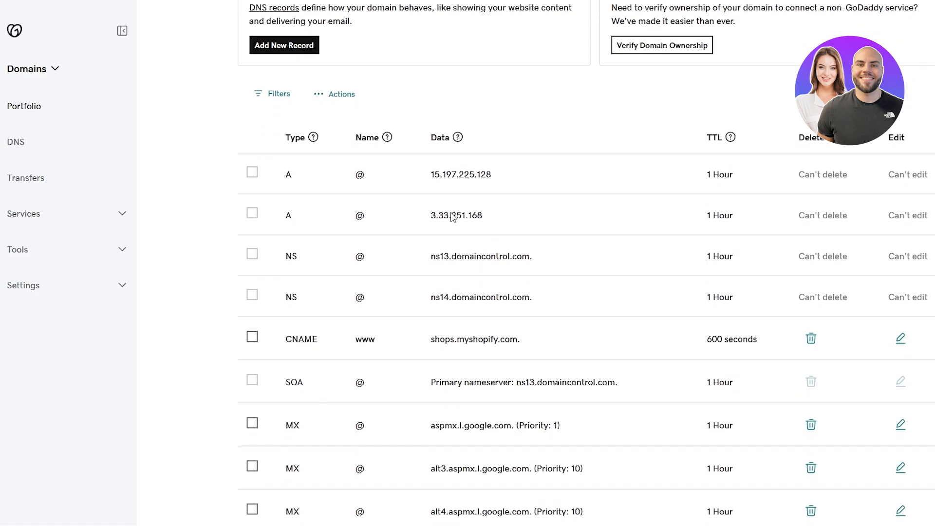
scroll(453, 217, "down", 3)
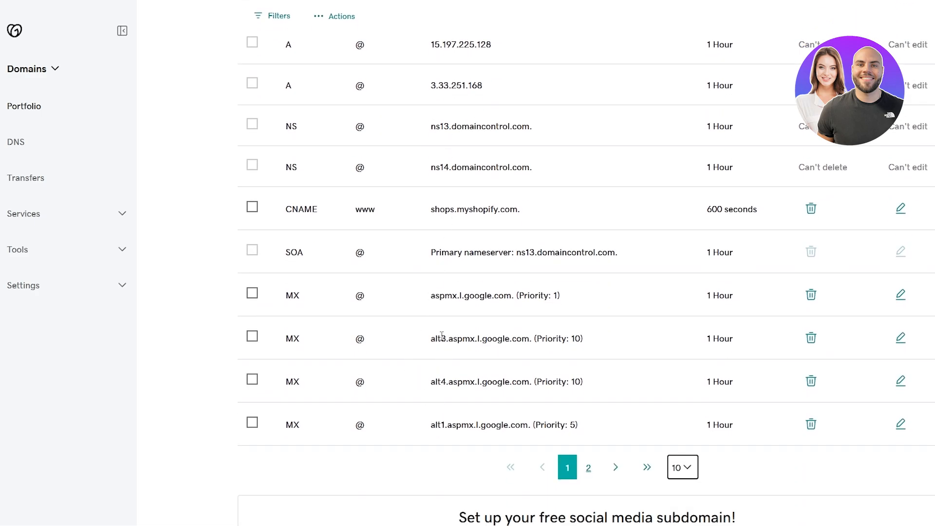
scroll(506, 454, "up", 1)
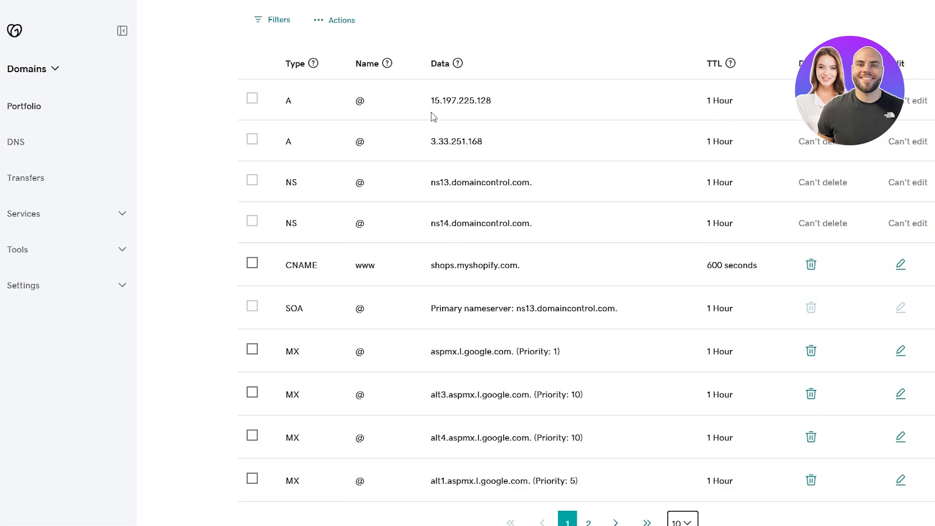
scroll(782, 181, "down", 2)
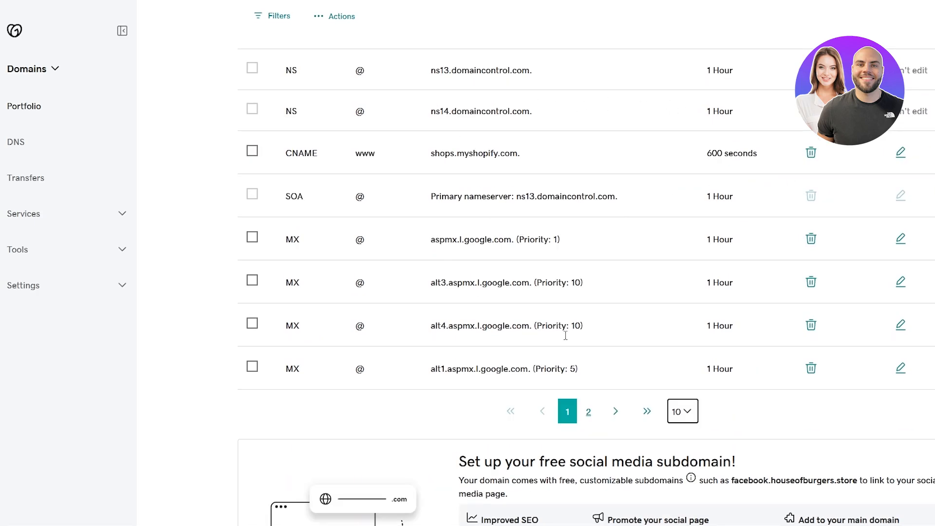
scroll(298, 229, "up", 3)
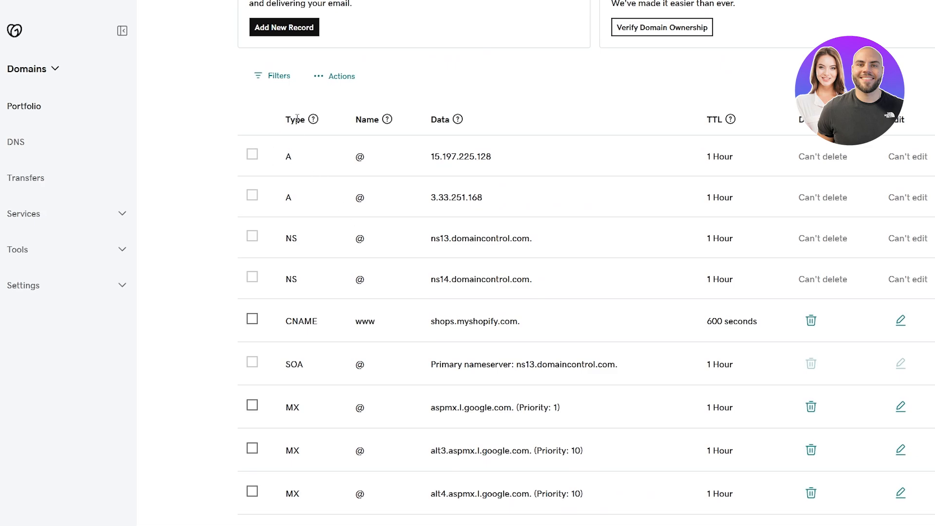
Read the help notes for the record Type and Name columns and review the www CNAME record
scroll(311, 151, "up", 2)
left_click(313, 232)
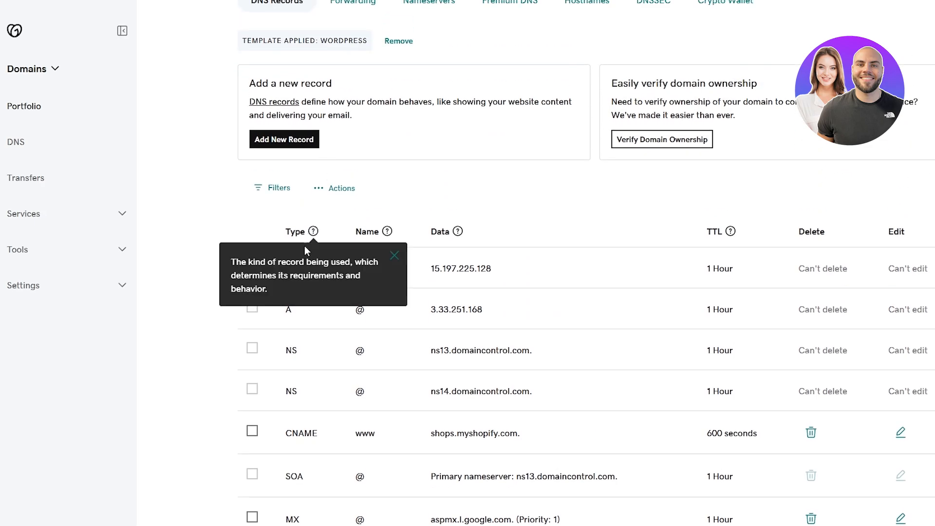
scroll(290, 361, "down", 1)
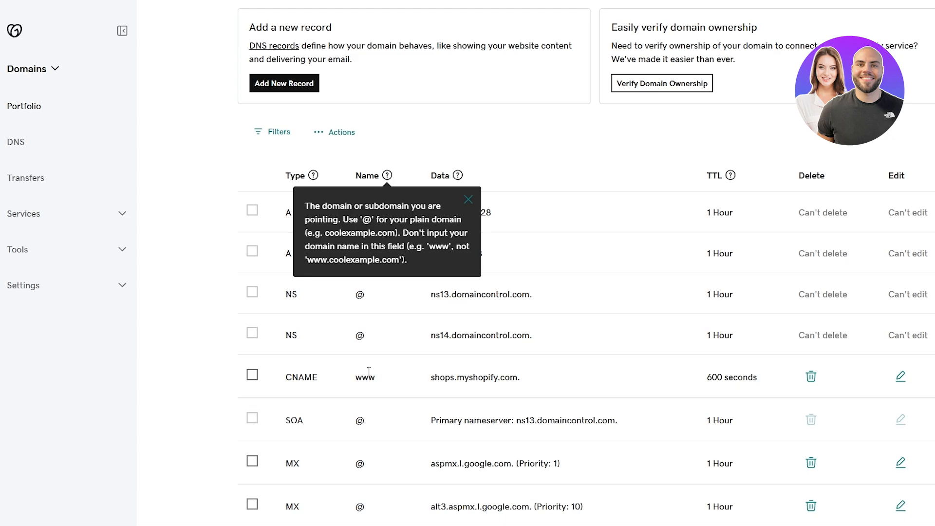
scroll(361, 361, "down", 1)
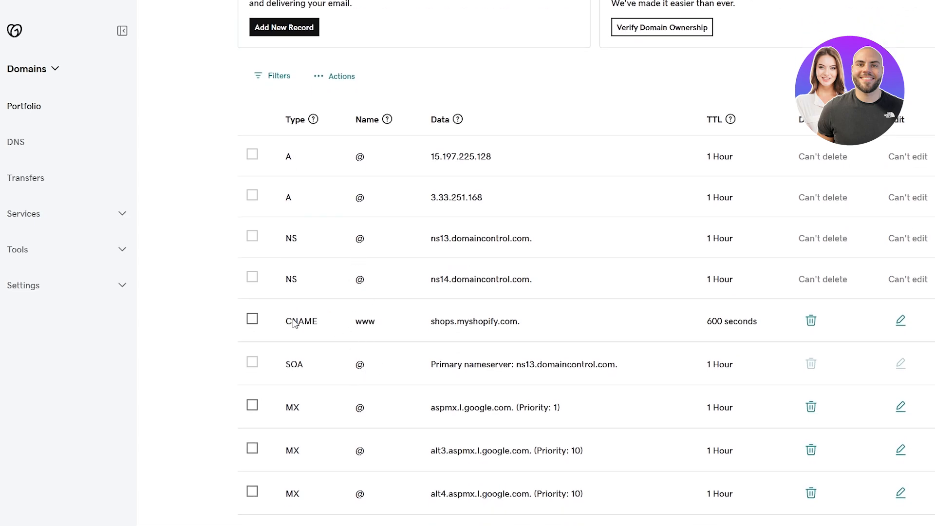
left_click_drag(285, 327, 510, 328)
Show the second page of DNS records and examine the TXT record named mail._domainkey
scroll(442, 404, "down", 5)
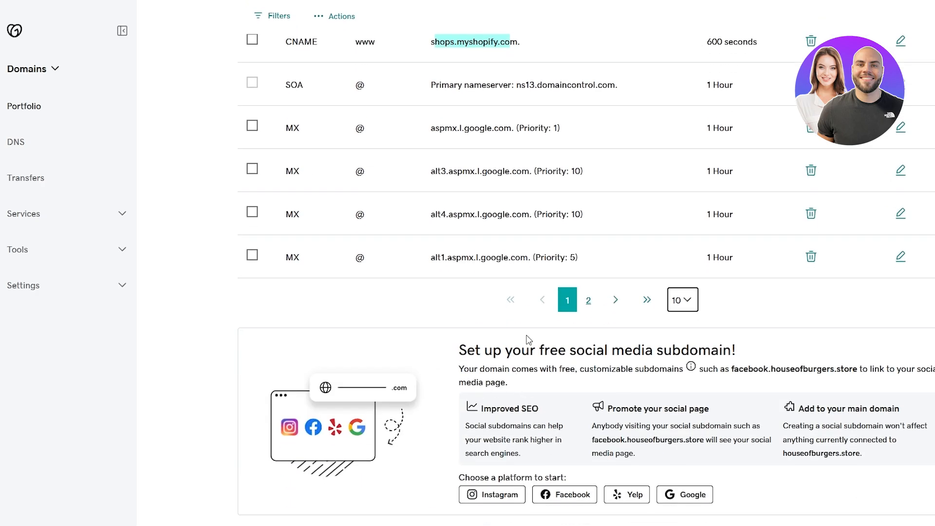
left_click(587, 299)
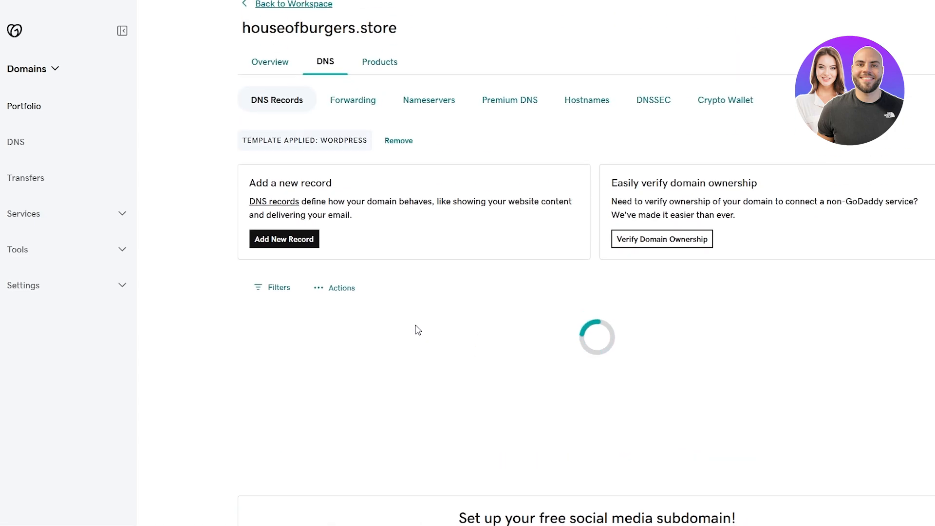
scroll(393, 334, "down", 5)
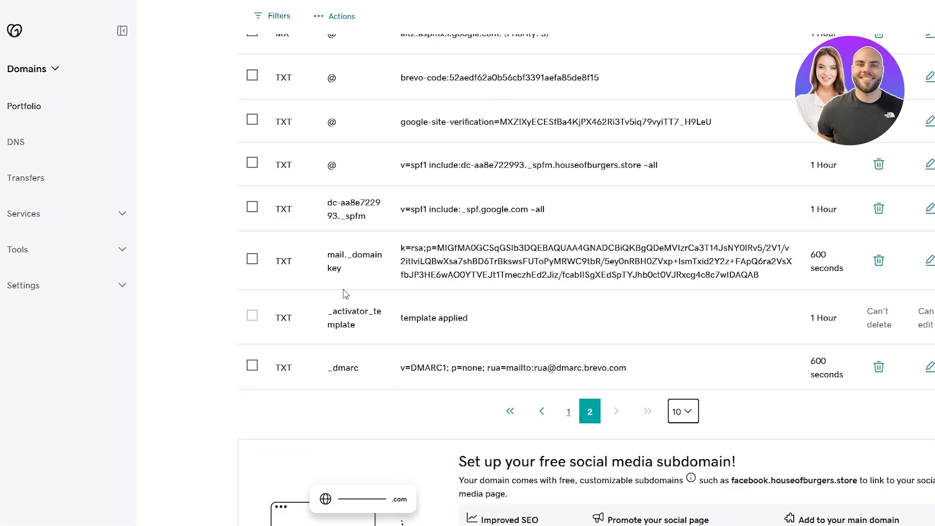
left_click_drag(342, 269, 315, 254)
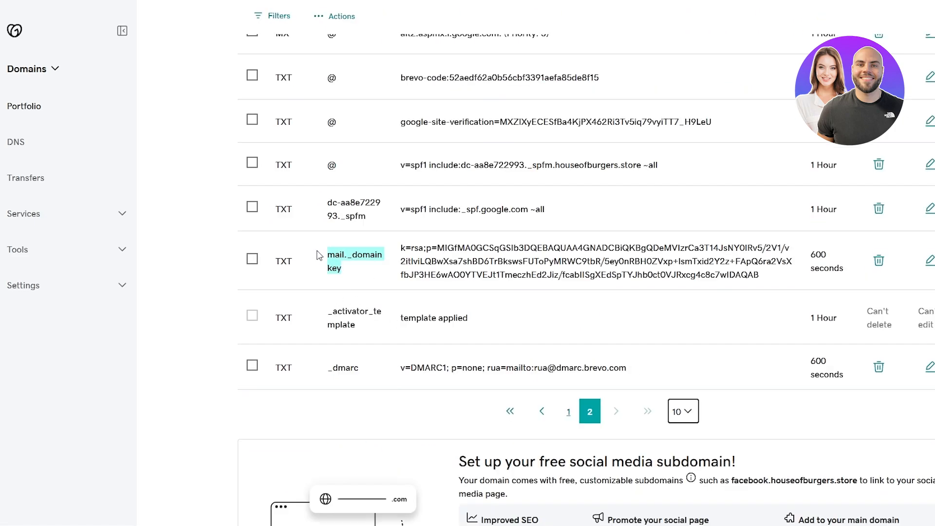
left_click(359, 260)
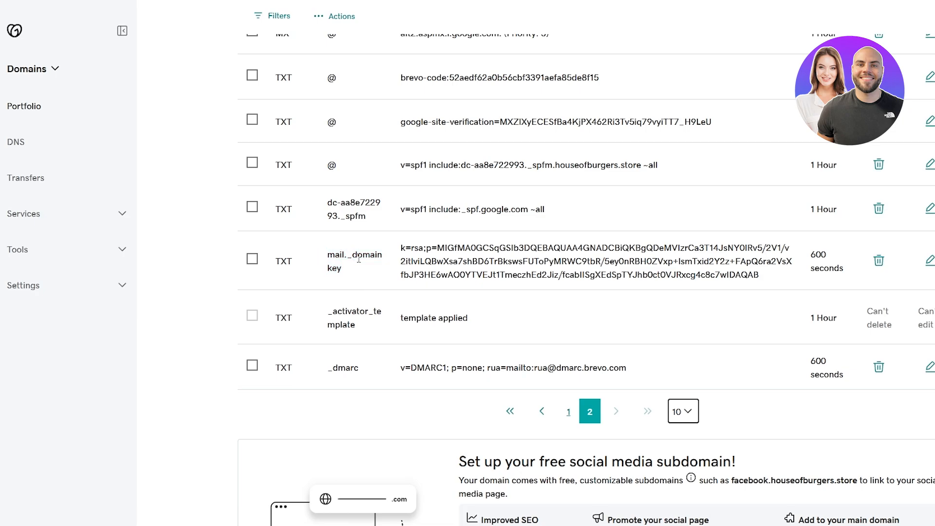
double_click(344, 271)
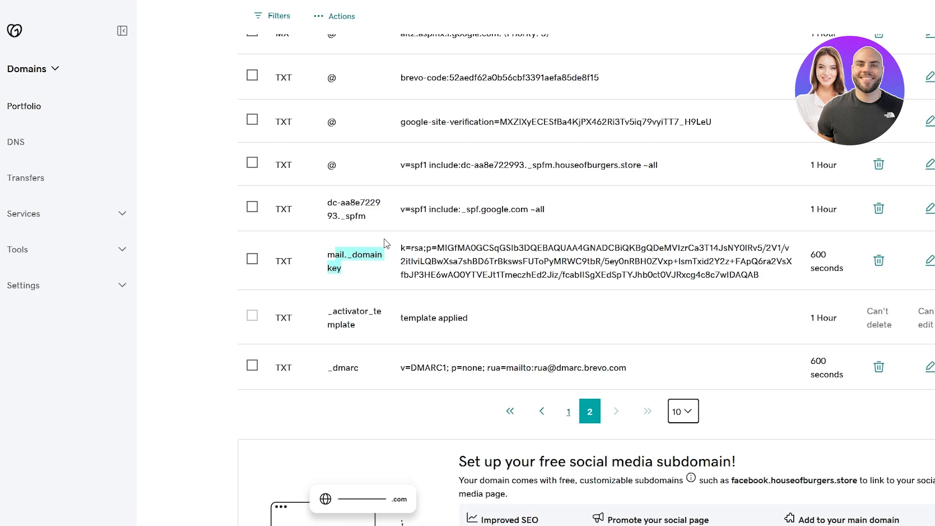
scroll(606, 264, "up", 8)
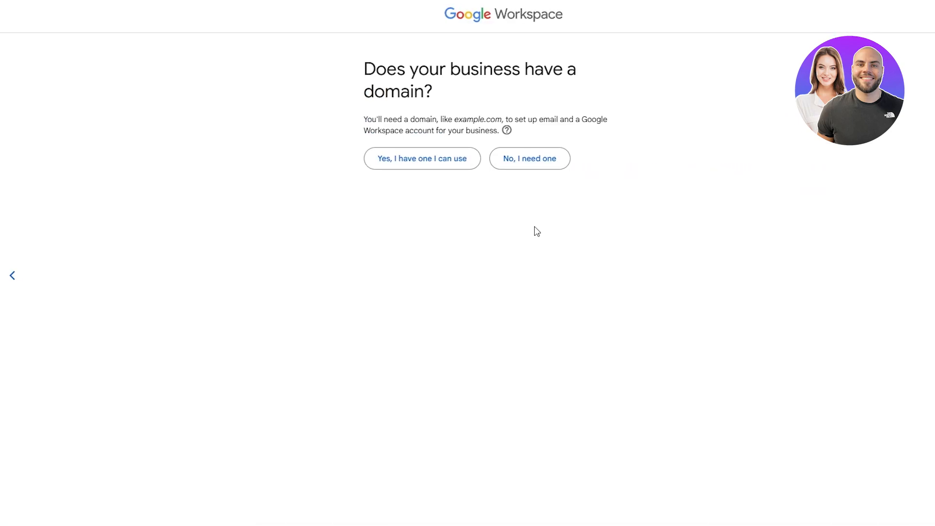
In the Google Workspace sign-up, answer that the business already has a domain to use
left_click(417, 165)
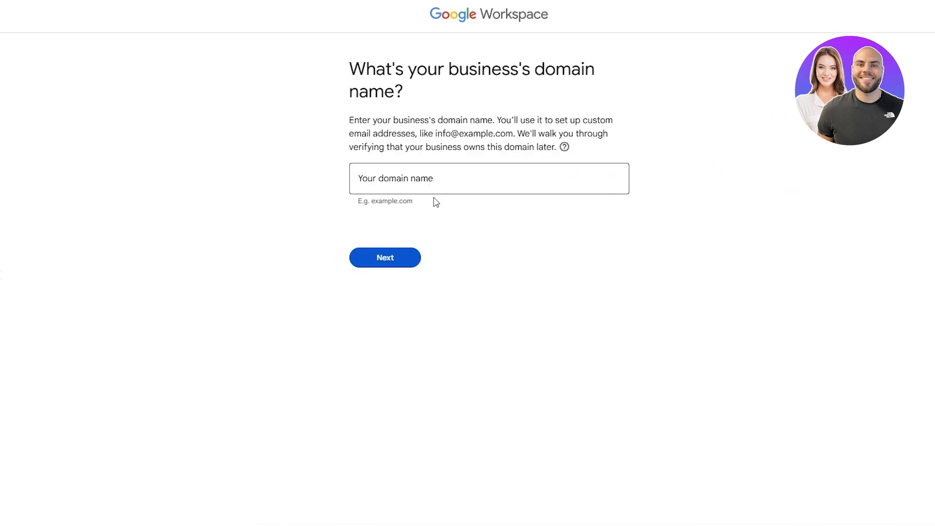
Open the Google Workspace Admin console and sign in with the business domain account using the account password
left_click(438, 184)
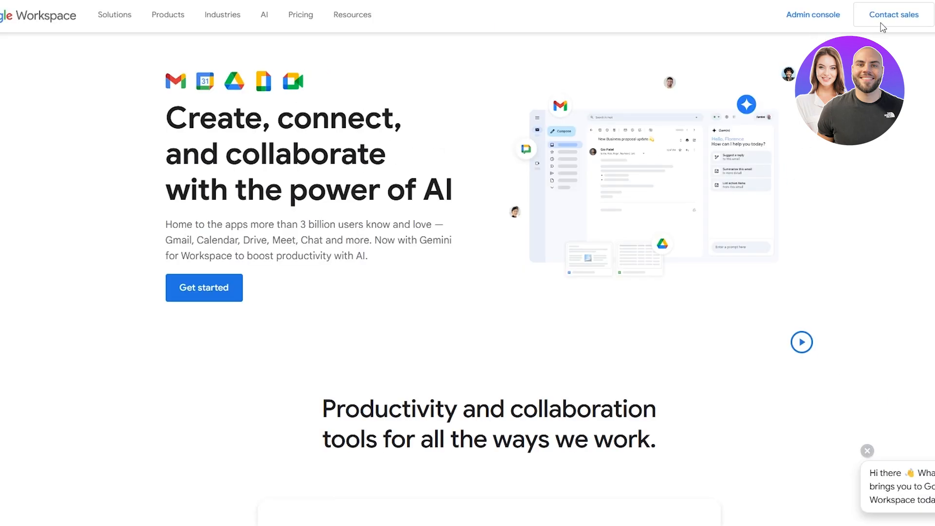
left_click(820, 22)
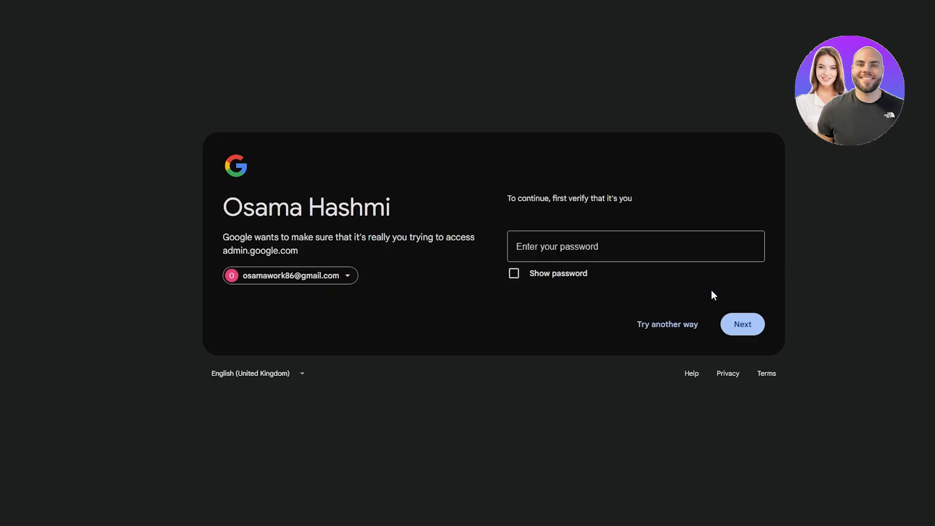
key("Return")
left_click(603, 175)
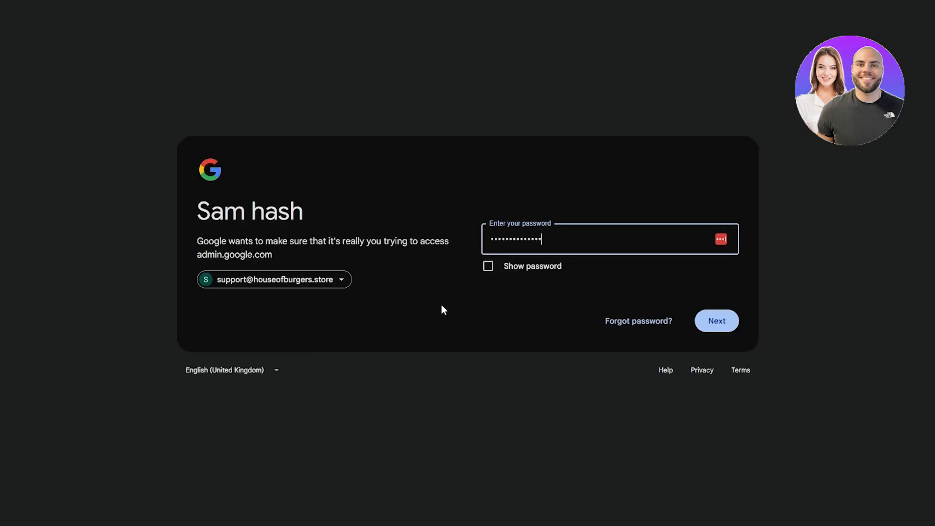
left_click(714, 322)
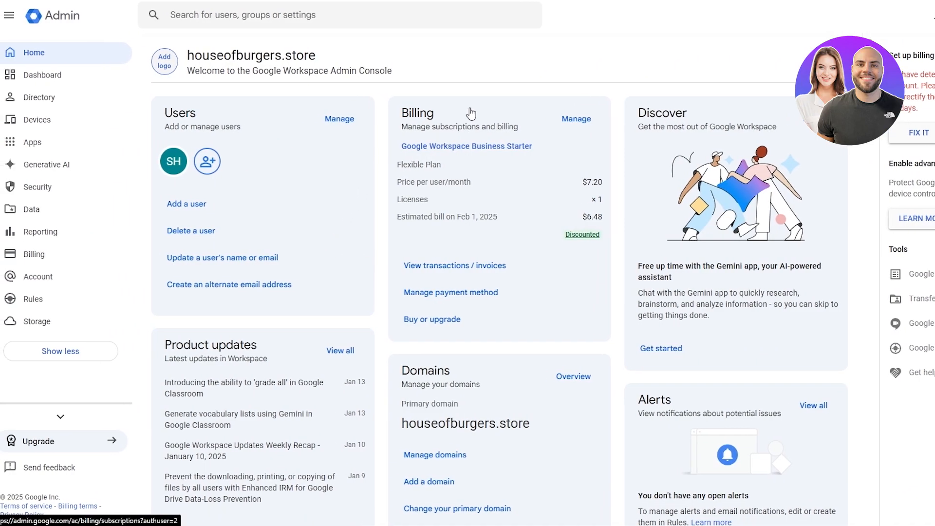
Collapse the setup side panel and check the console's domain name and the signed-in account's email address
left_click(872, 42)
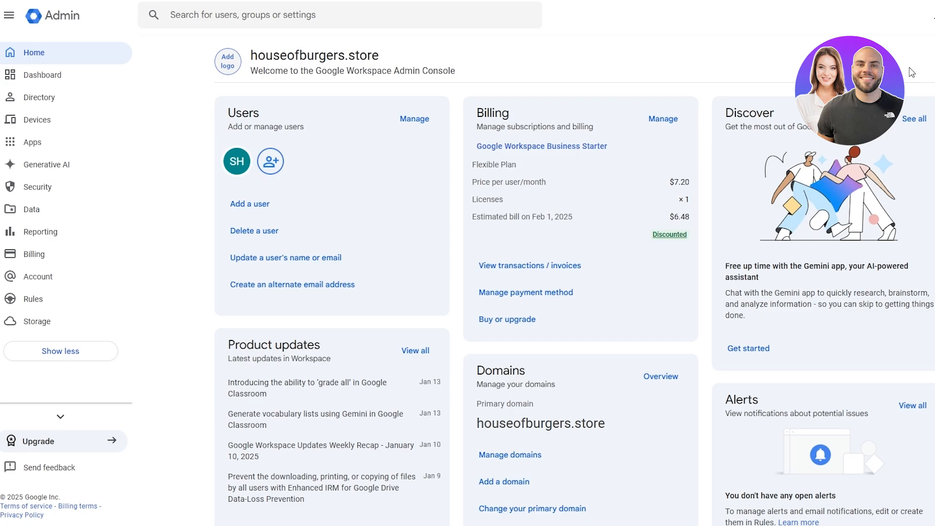
scroll(666, 208, "down", 5)
scroll(382, 377, "up", 5)
left_click_drag(256, 54, 403, 53)
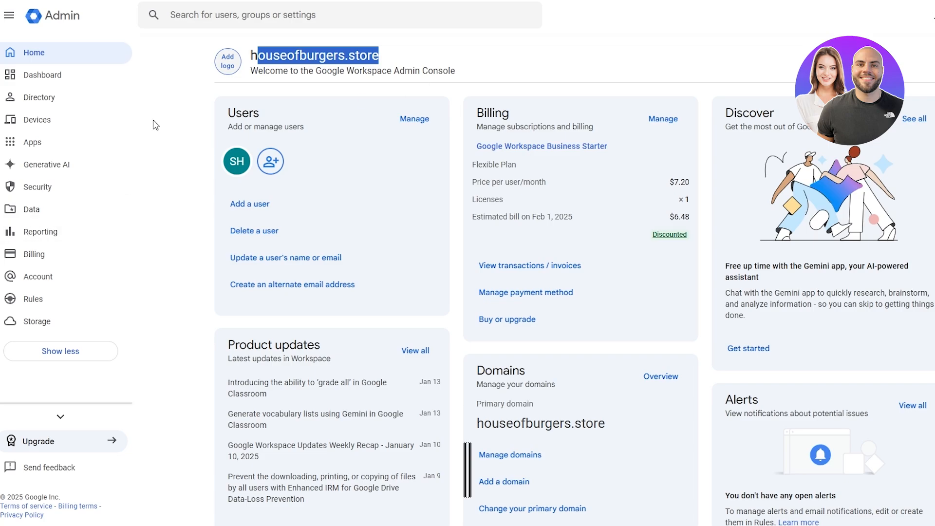
left_click(923, 15)
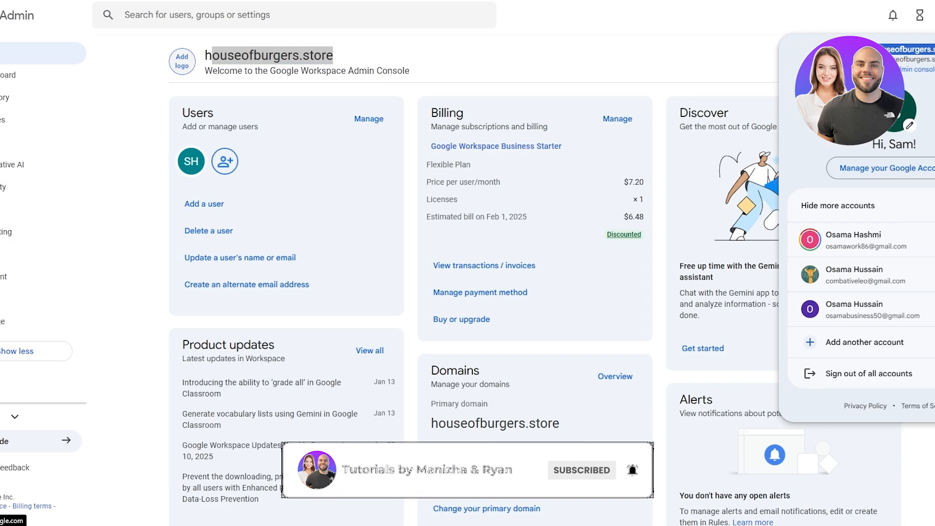
triple_click(782, 50)
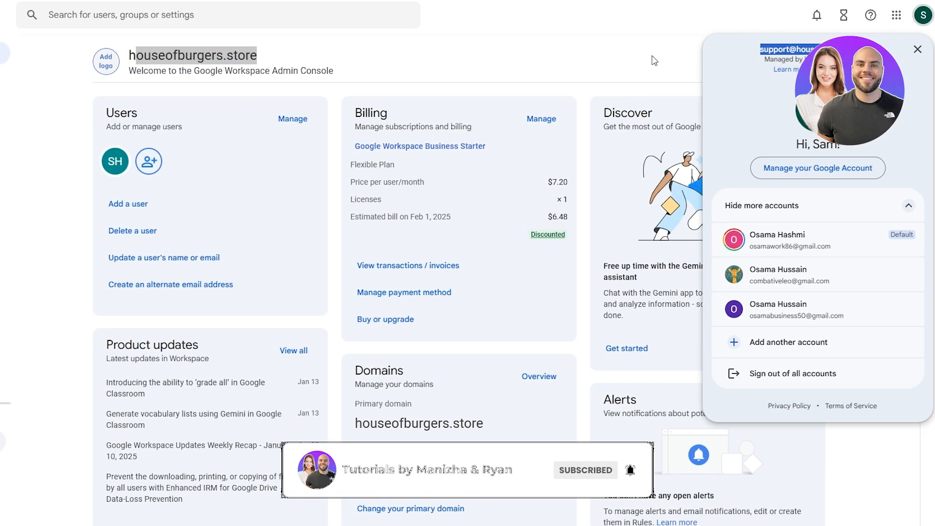
left_click(535, 29)
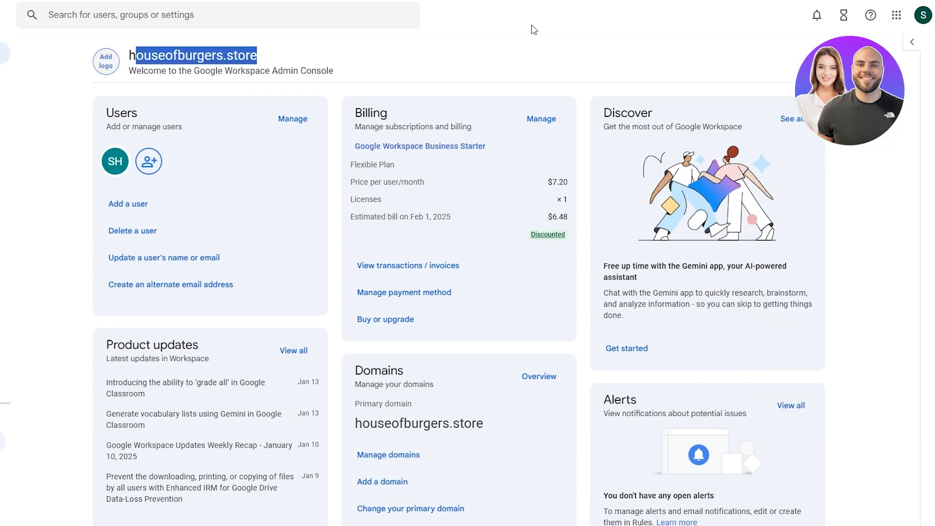
Look over the Users, Billing, Domains, Groups and Chrome Enterprise cards on the Admin console home page
scroll(619, 394, "down", 5)
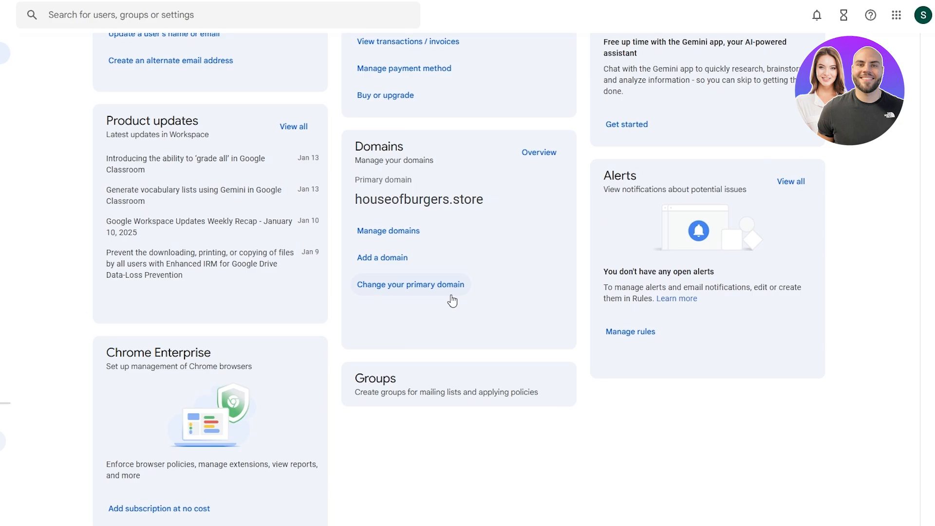
scroll(547, 389, "up", 5)
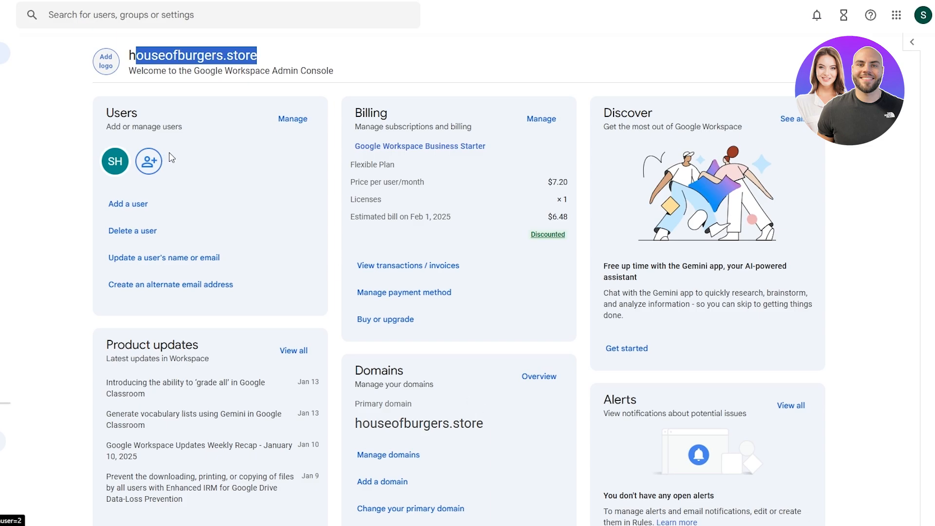
scroll(271, 294, "down", 5)
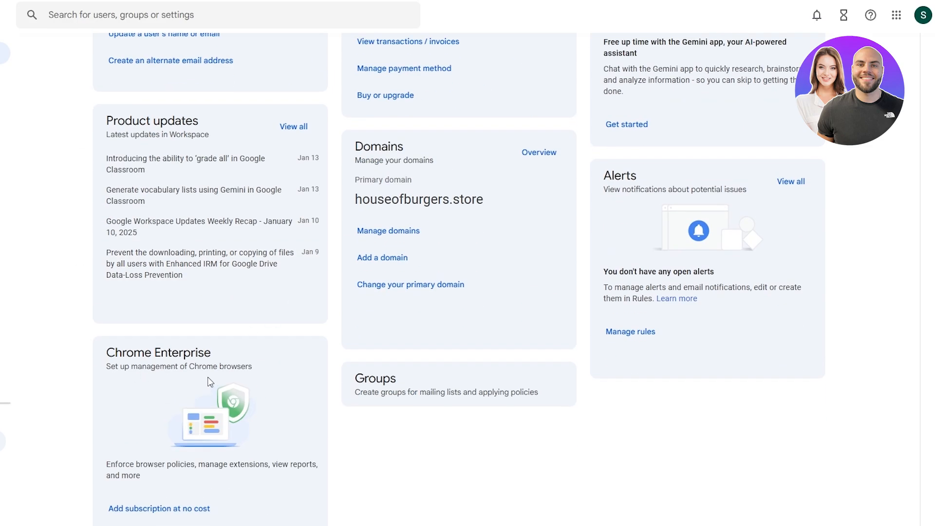
scroll(472, 337, "up", 5)
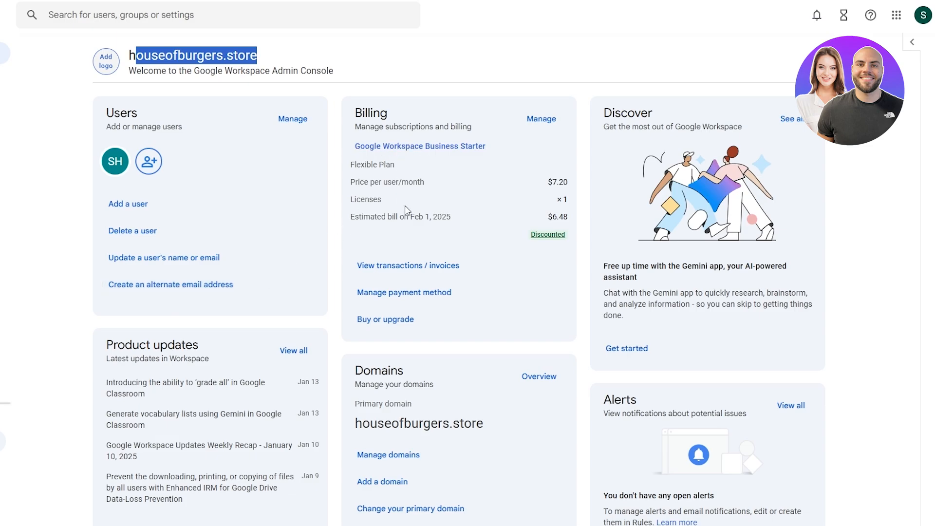
Review the Business Starter subscription's price per user per month and its estimated bill
left_click_drag(351, 182, 437, 181)
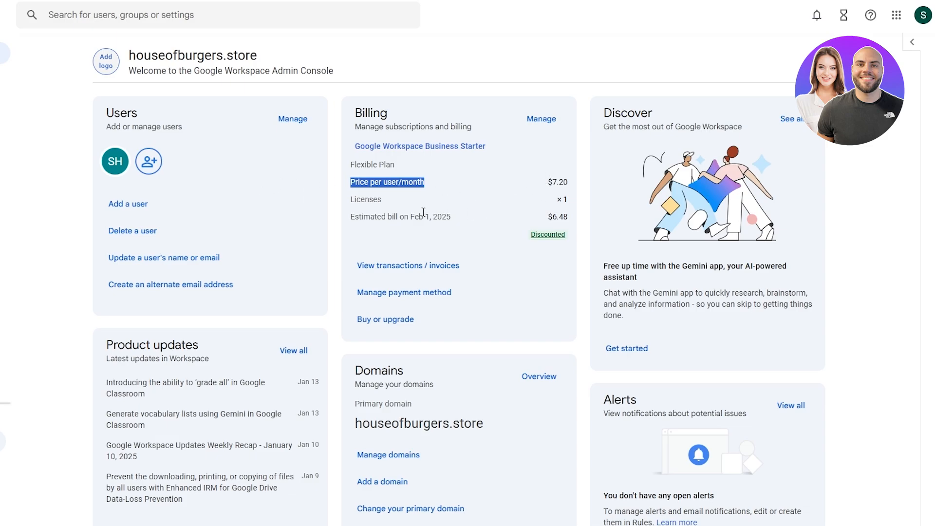
left_click_drag(547, 182, 570, 196)
left_click_drag(374, 217, 439, 227)
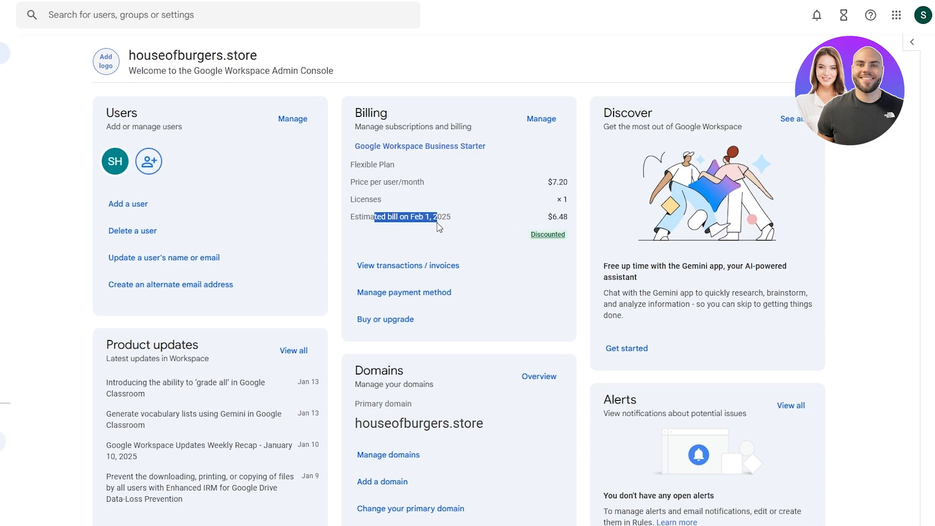
left_click_drag(548, 217, 565, 220)
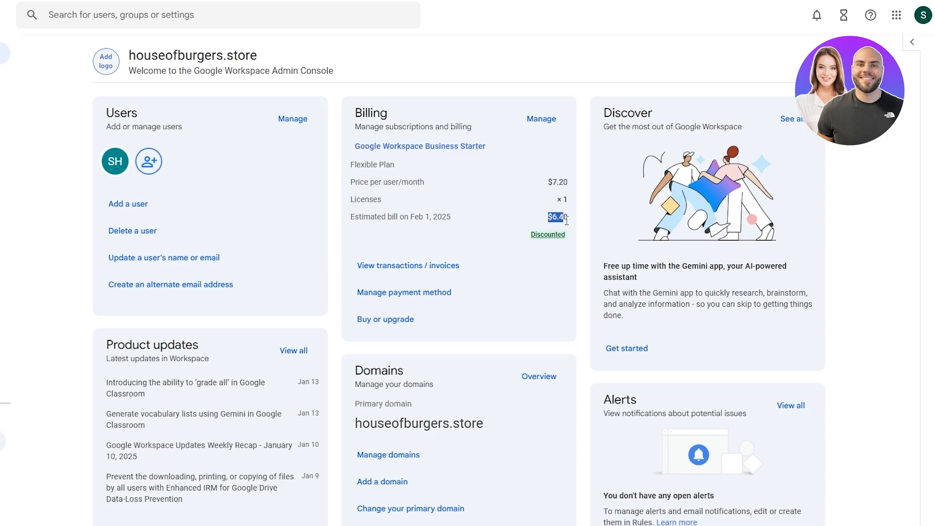
scroll(516, 305, "down", 6)
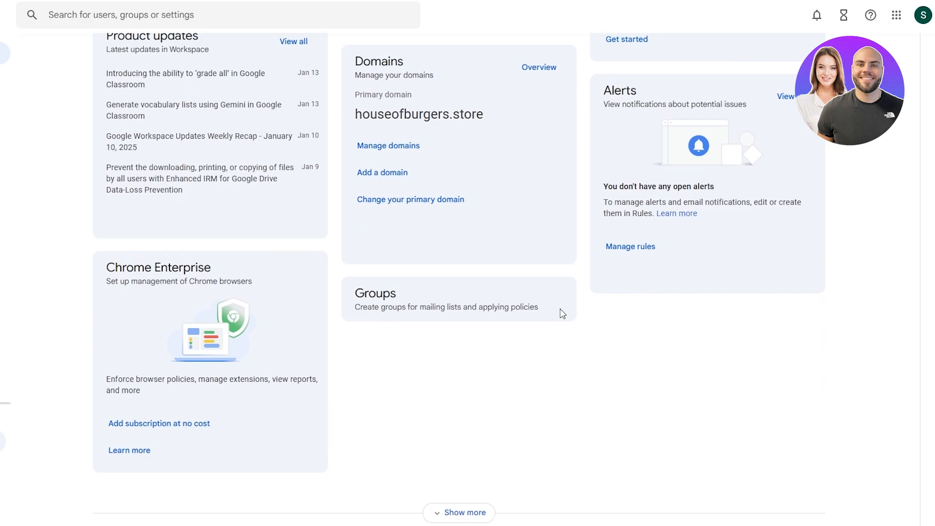
scroll(563, 314, "up", 6)
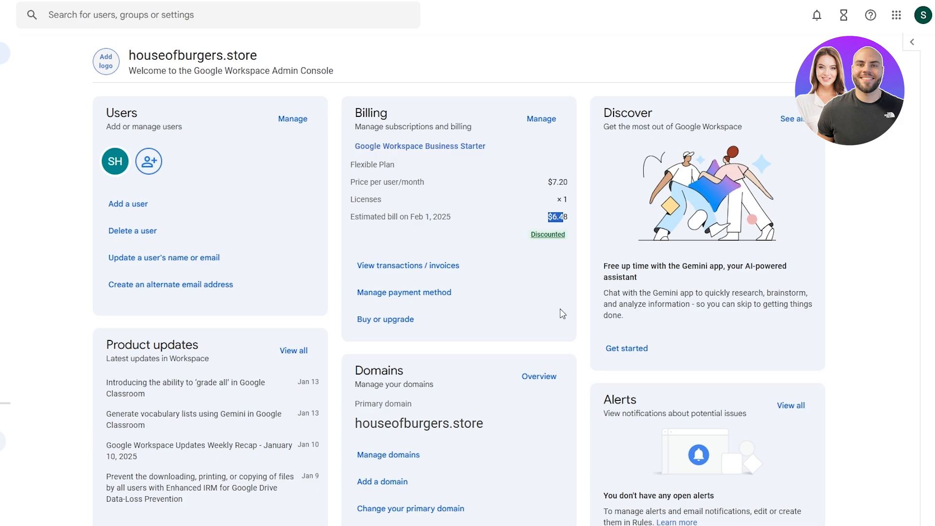
left_click(562, 314)
View the form for adding a new user, cancel it and return to the Admin console home page
left_click(135, 207)
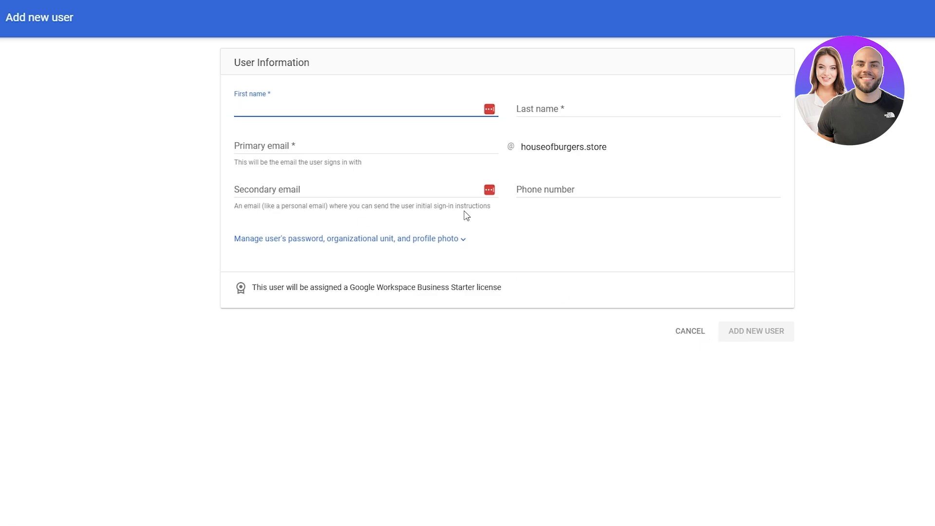
left_click(691, 331)
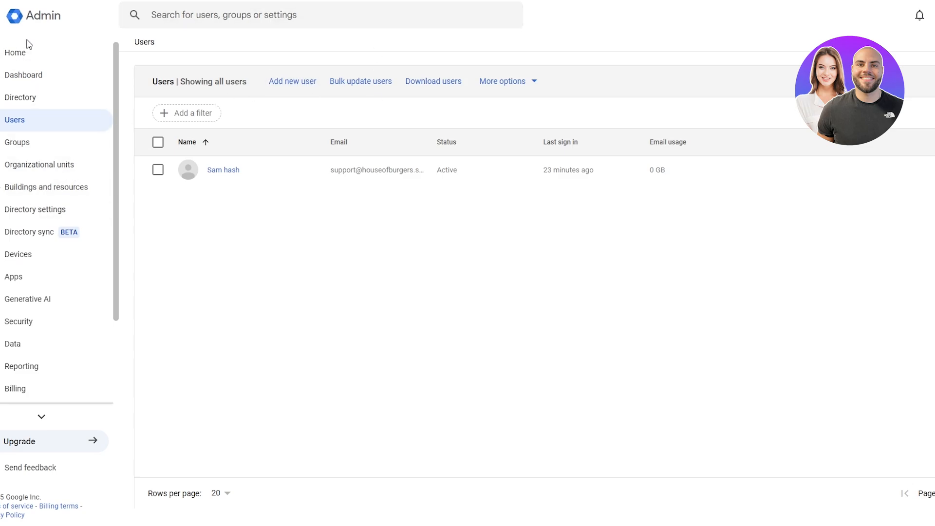
left_click(44, 57)
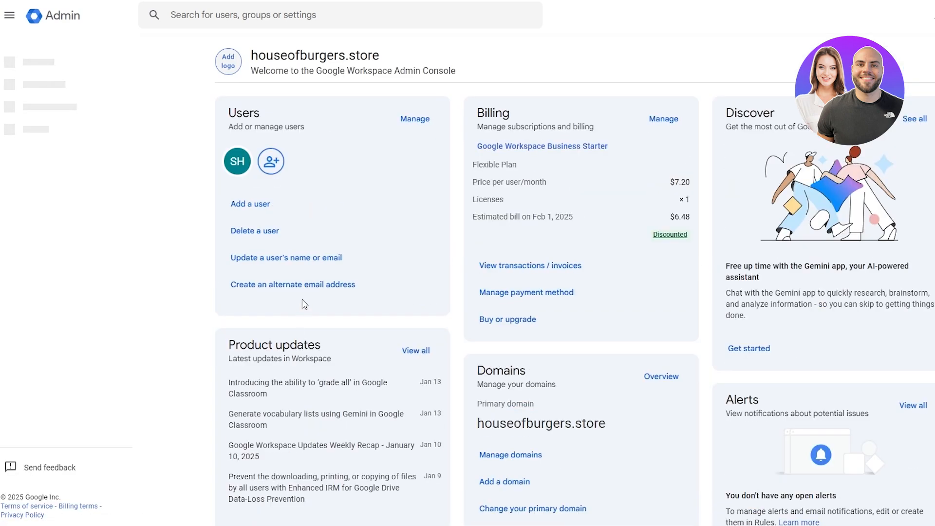
Expand the Directory, Devices, Apps and Generative AI sections in turn to review their options
scroll(438, 341, "down", 2)
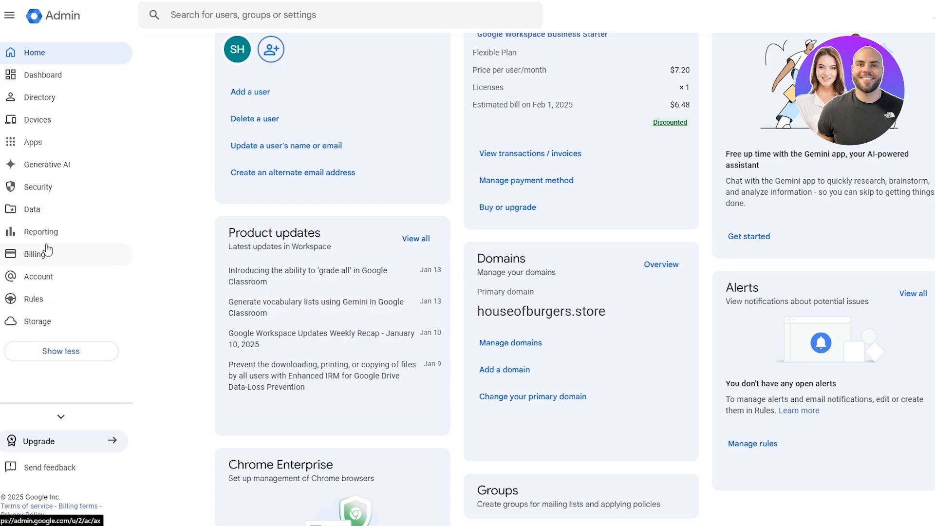
left_click(40, 97)
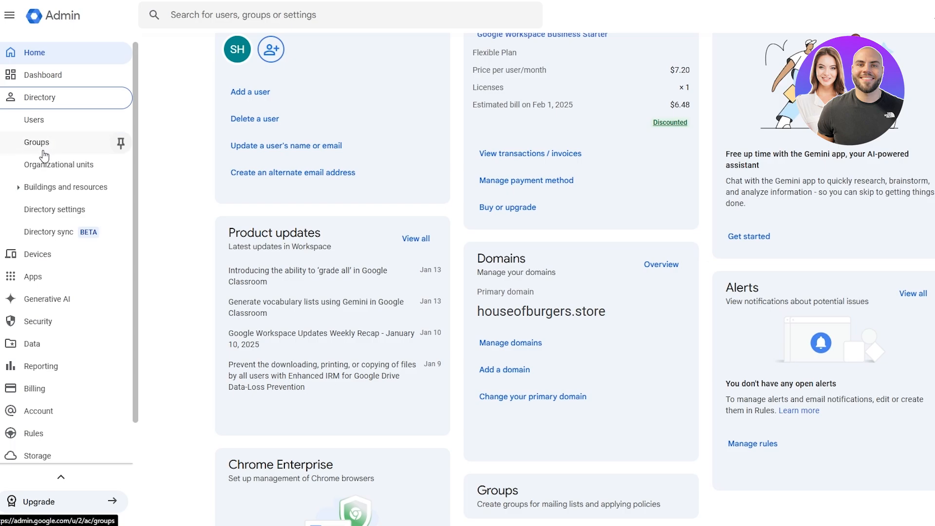
left_click(39, 97)
left_click(37, 120)
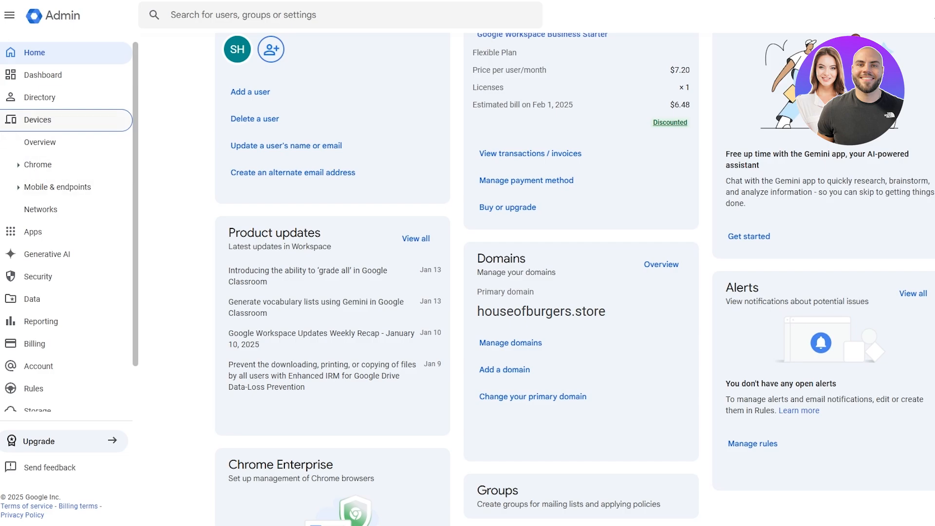
left_click(8, 123)
left_click(9, 146)
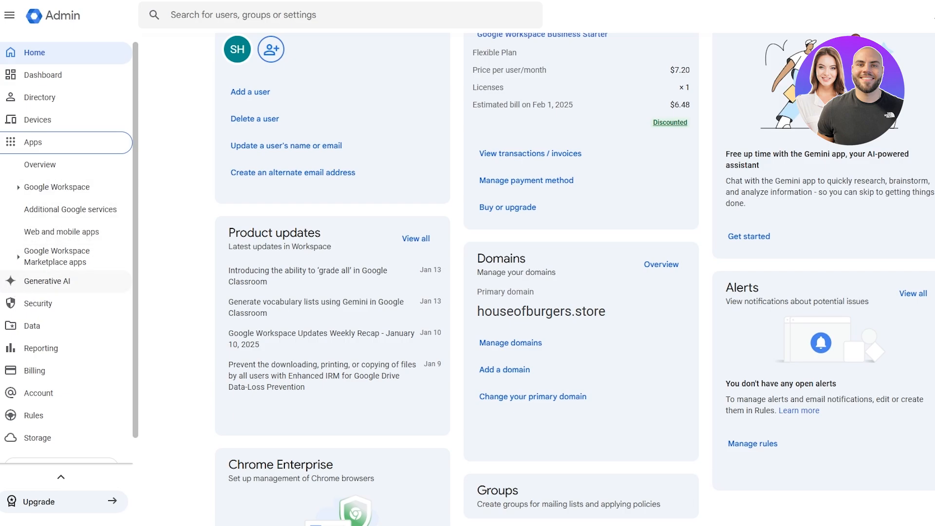
left_click(47, 281)
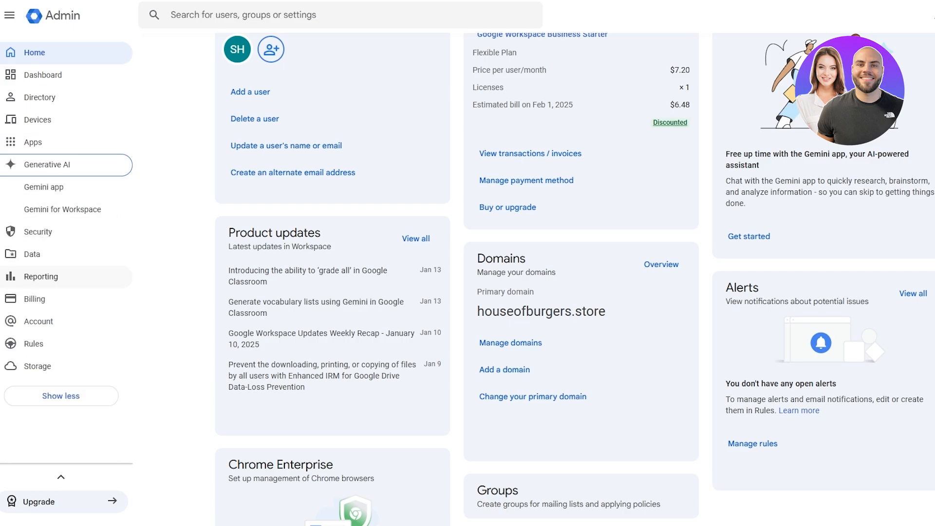
Open the Gemini app settings and view its Service status options
right_click(54, 195)
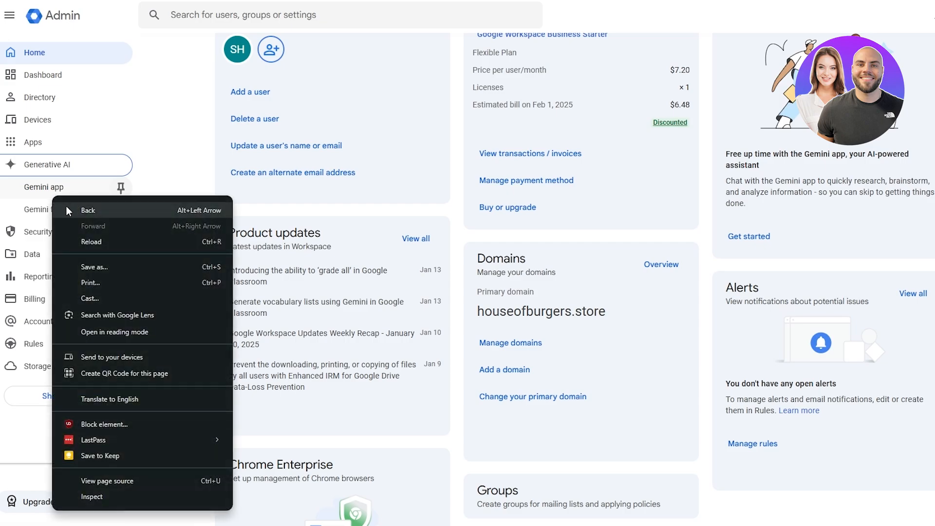
left_click(66, 210)
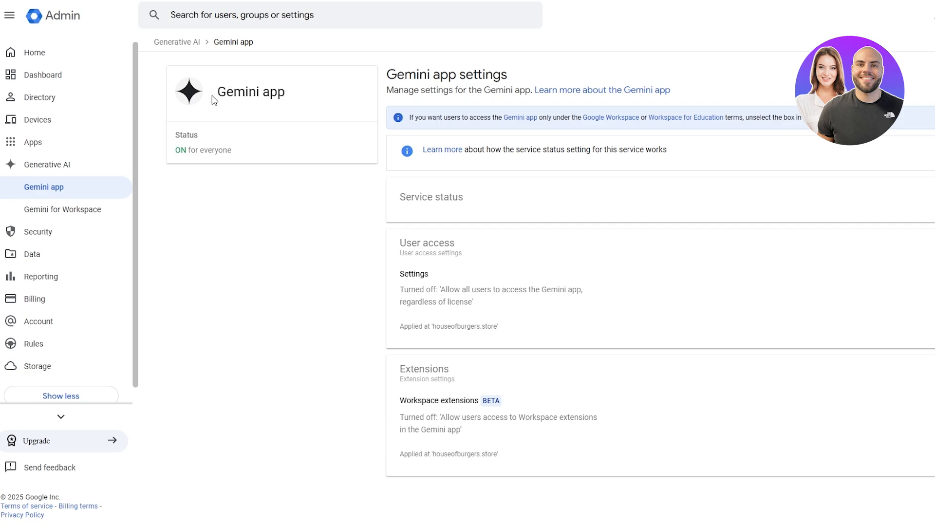
left_click_drag(214, 101, 288, 99)
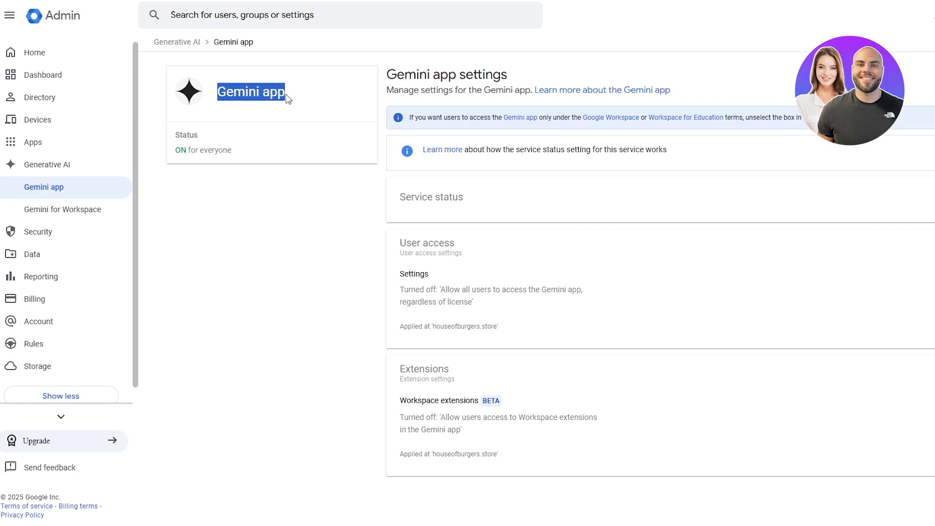
left_click_drag(401, 197, 471, 196)
left_click(442, 227)
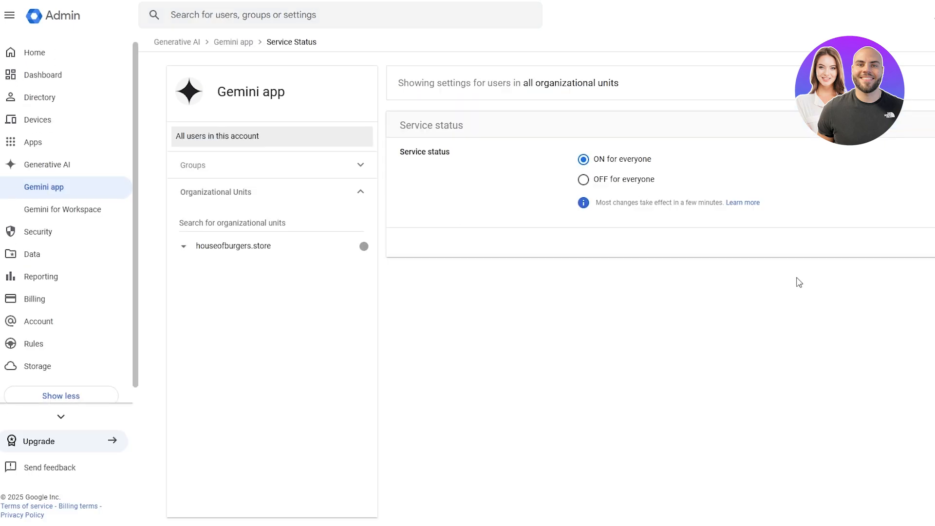
Open the Gemini for Workspace settings and read the description of its generative AI capabilities
left_click(75, 192)
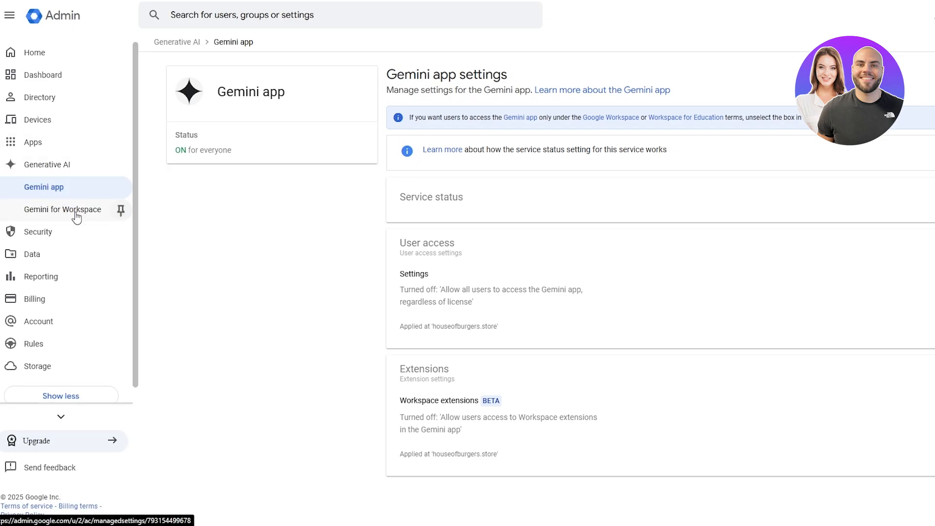
left_click(122, 209)
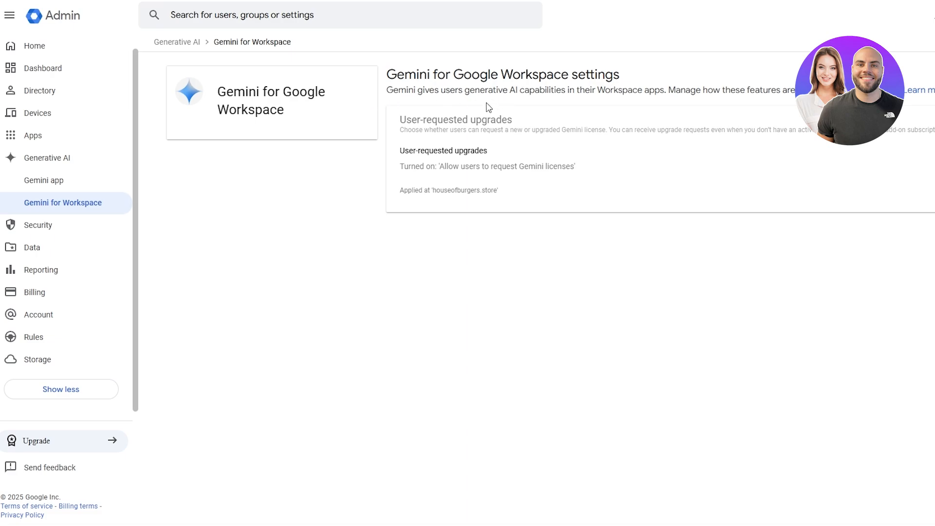
left_click_drag(526, 92, 783, 94)
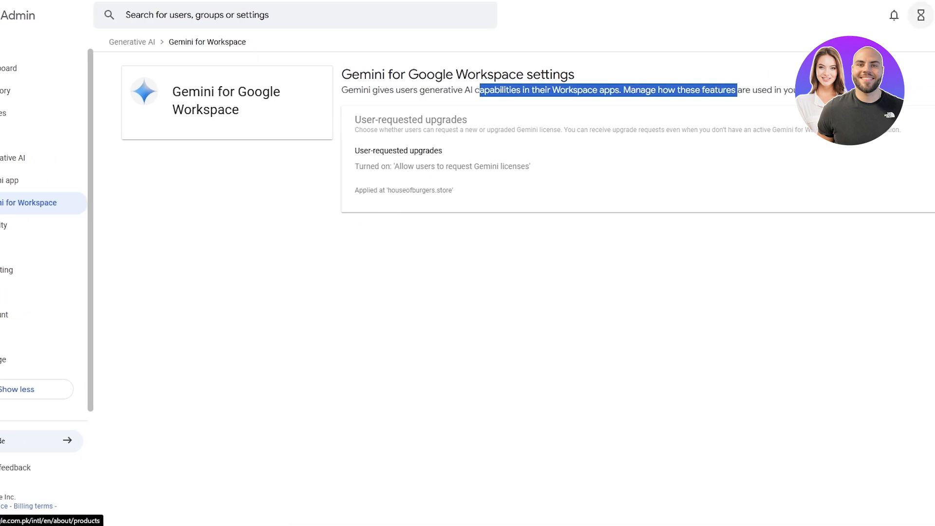
Switch to the Gemini app from the list of Google apps
left_click(898, 16)
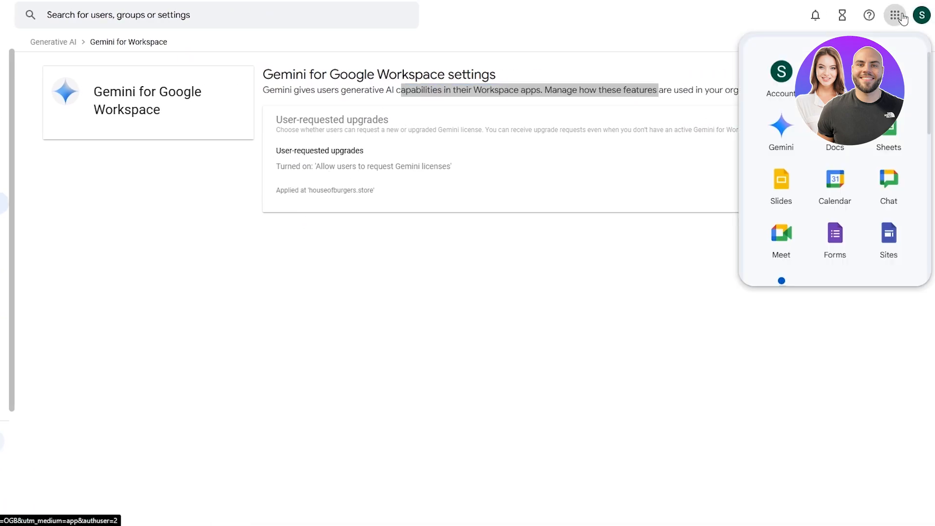
left_click(781, 127)
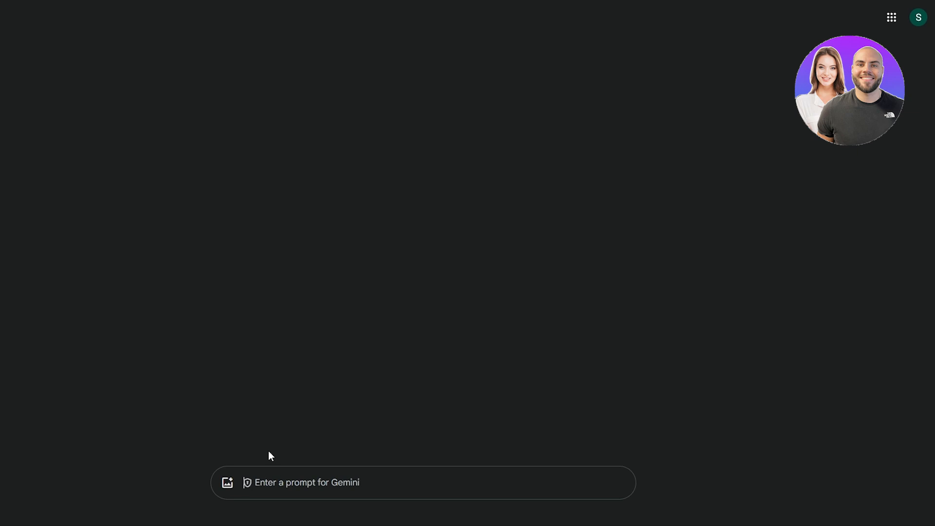
View the Gemini prompt page and the open Gmail message, and return to the Gemini for Workspace settings with the apps list closed
left_click(276, 477)
key("ctrl+shift+m")
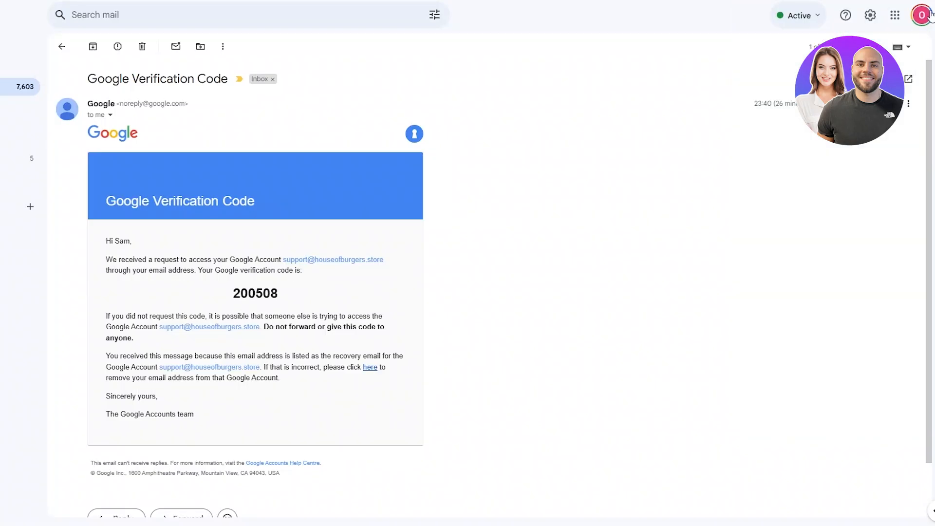
left_click(895, 16)
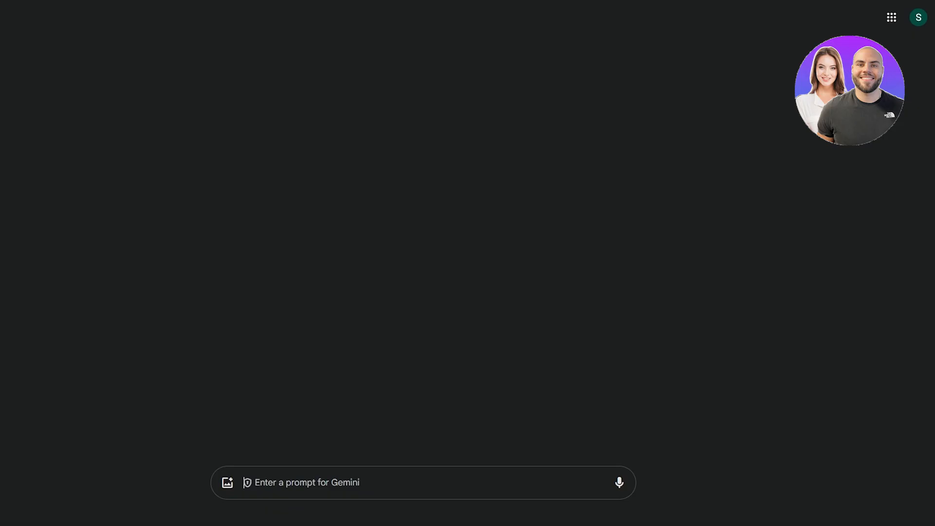
left_click(234, 481)
left_click(609, 413)
left_click(301, 492)
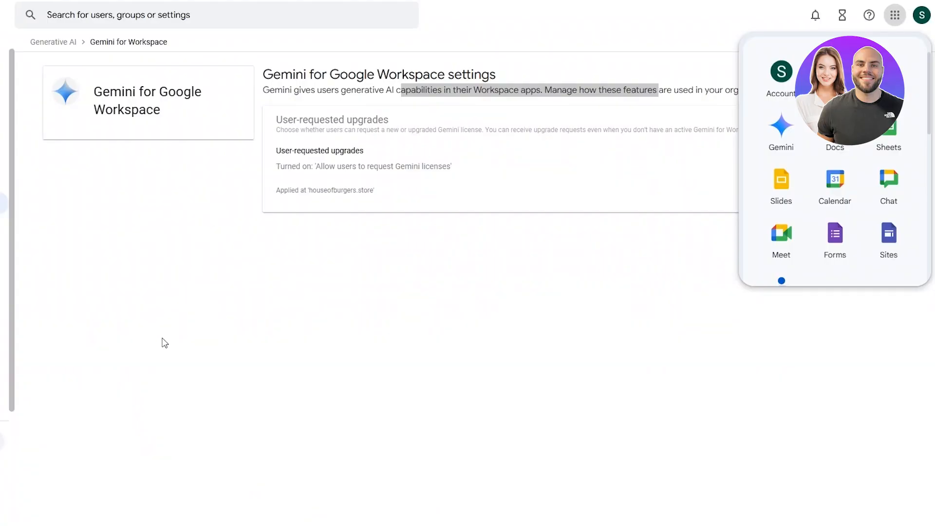
left_click(164, 347)
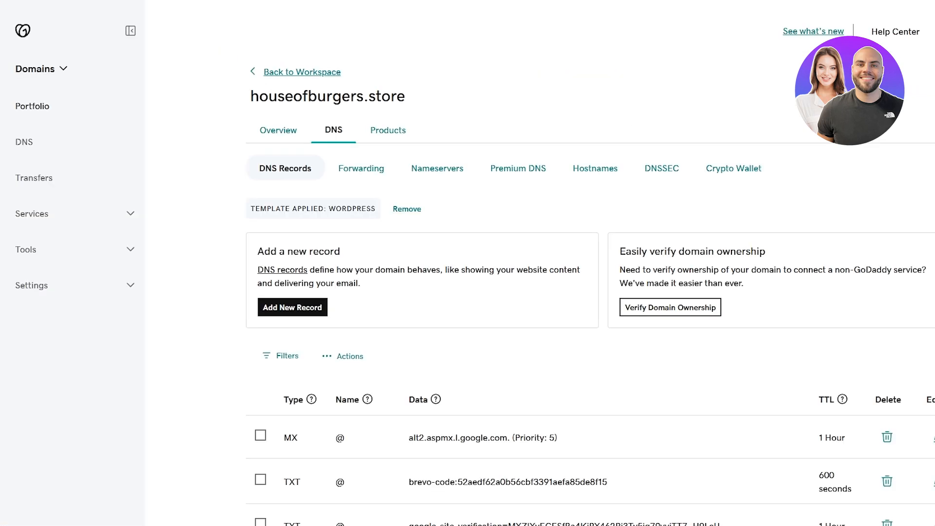
Review the MX and TXT entries in GoDaddy's DNS records for houseofburgers.store
scroll(268, 190, "down", 3)
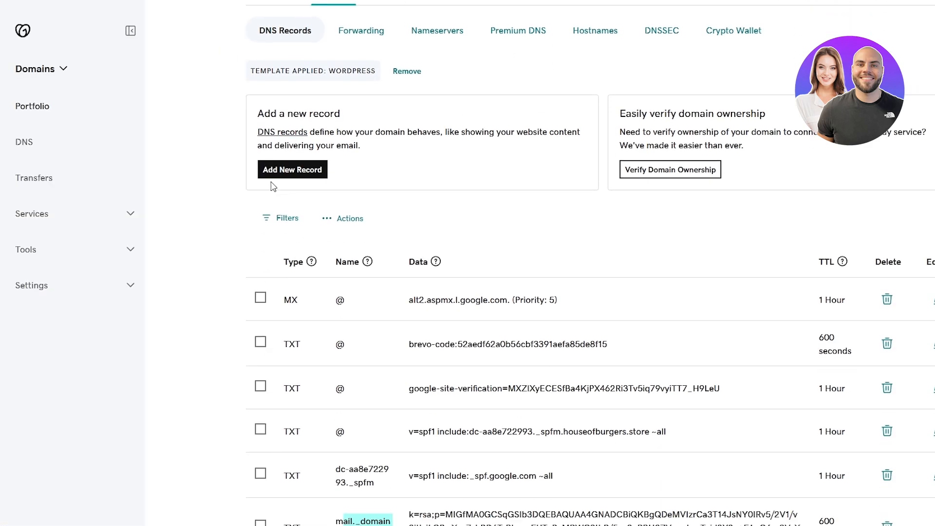
scroll(271, 183, "up", 3)
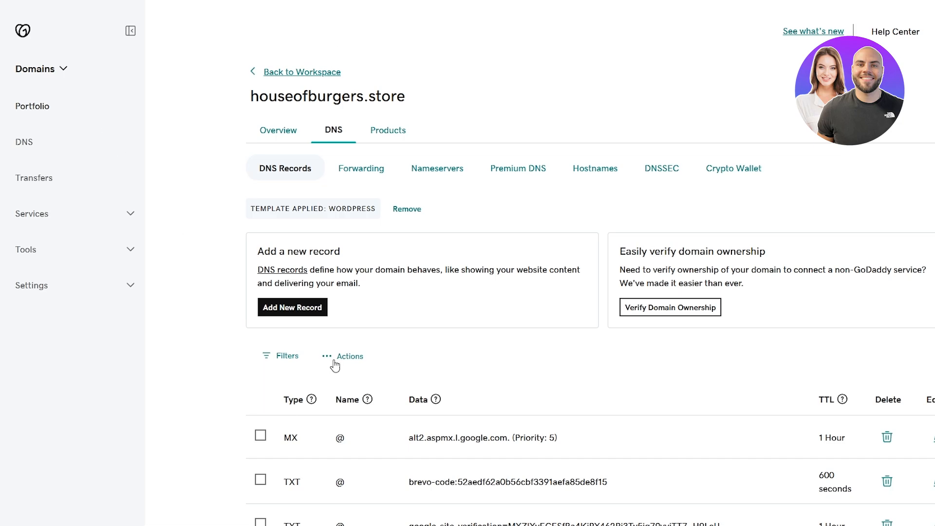
scroll(334, 366, "down", 5)
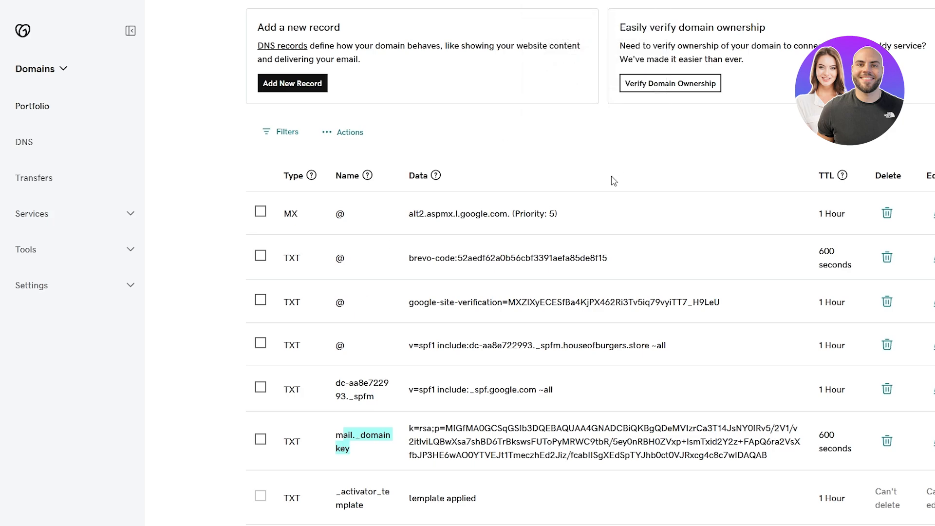
Switch back to the Google Admin console, open its home page and look over the Users, Billing, Product updates and Domains cards
left_click(590, 0)
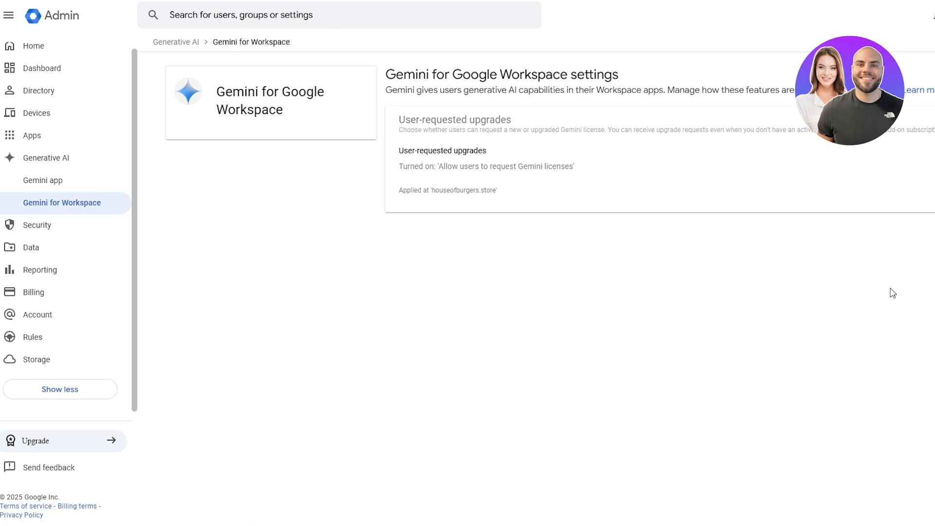
left_click(48, 48)
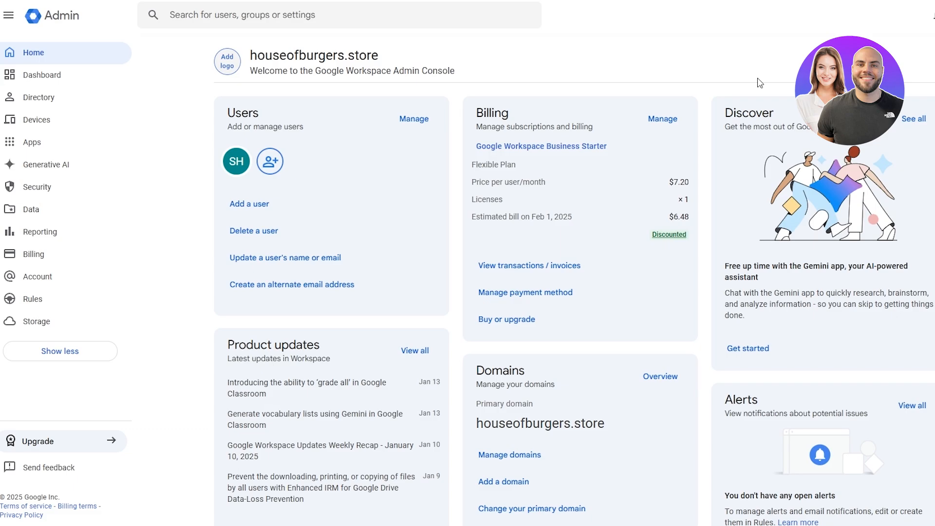
scroll(459, 87, "down", 1)
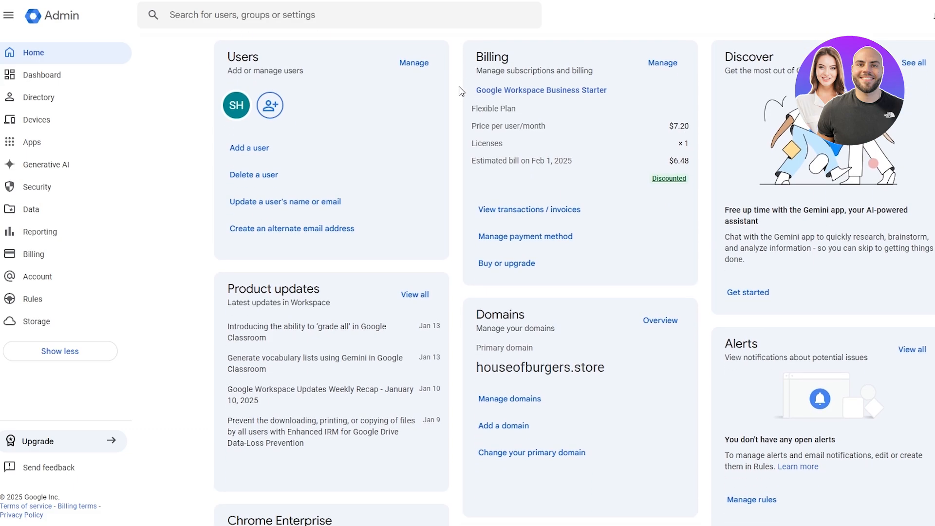
scroll(460, 91, "up", 1)
scroll(461, 92, "down", 2)
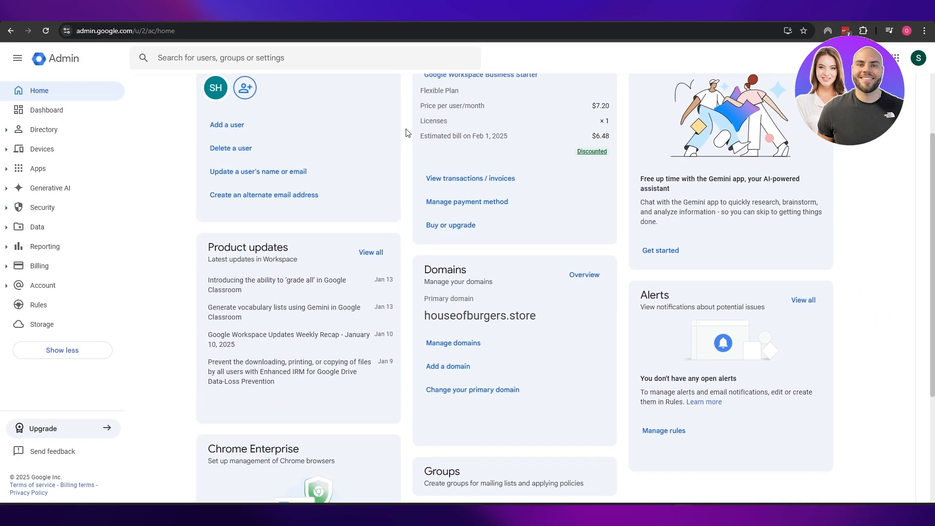